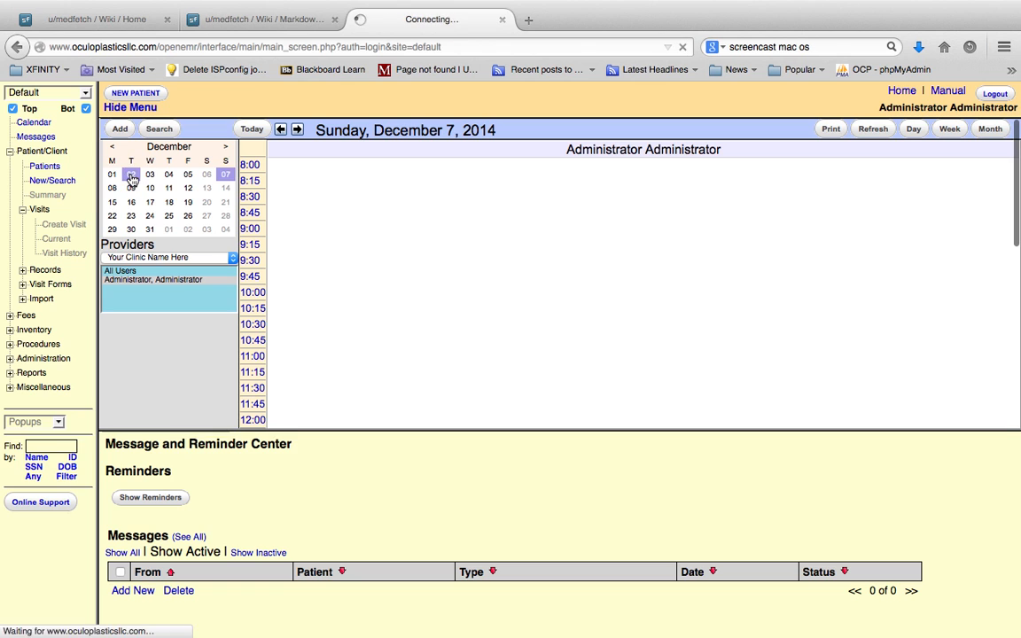
Open the 08:30 office-visit patient's chart from the December 2 schedule and start editing the eye_mag form of the 12/03/2014 encounter
click(377, 197)
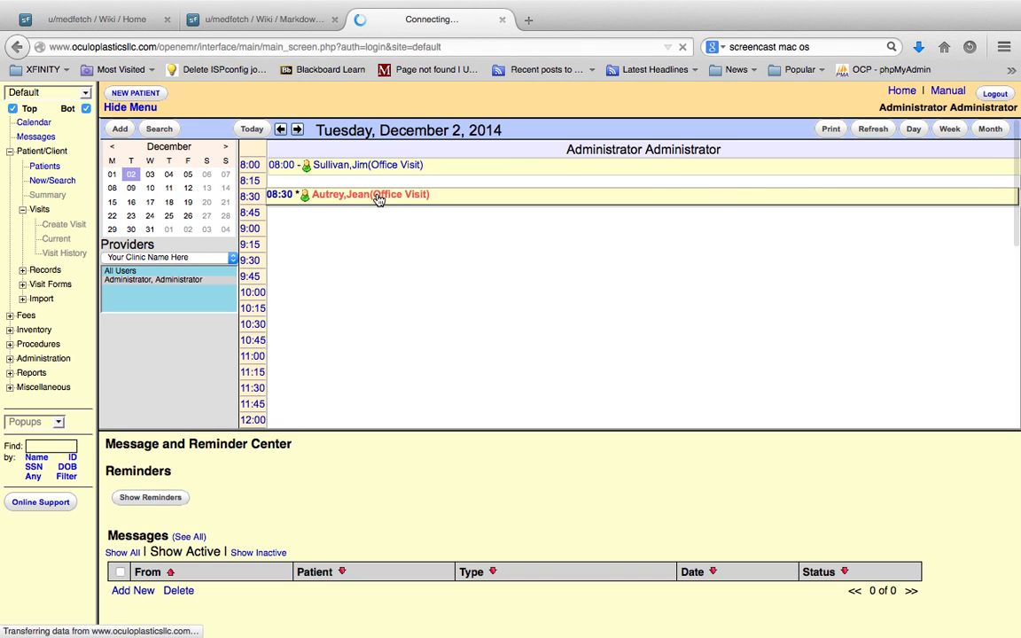
click(286, 532)
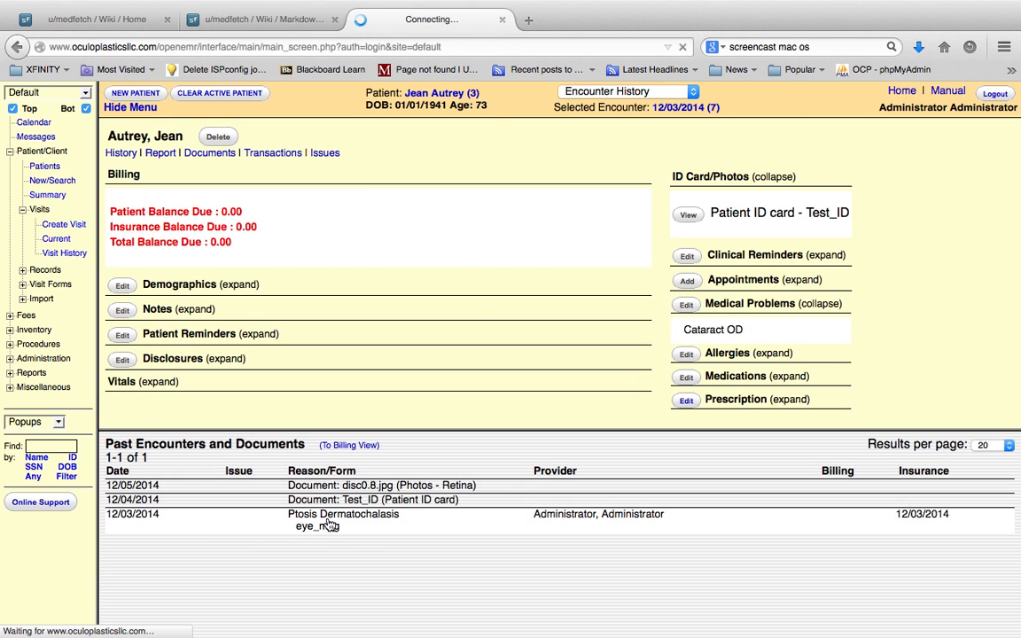
click(239, 545)
scroll(241, 551, down, 1)
scroll(241, 551, down, 1)
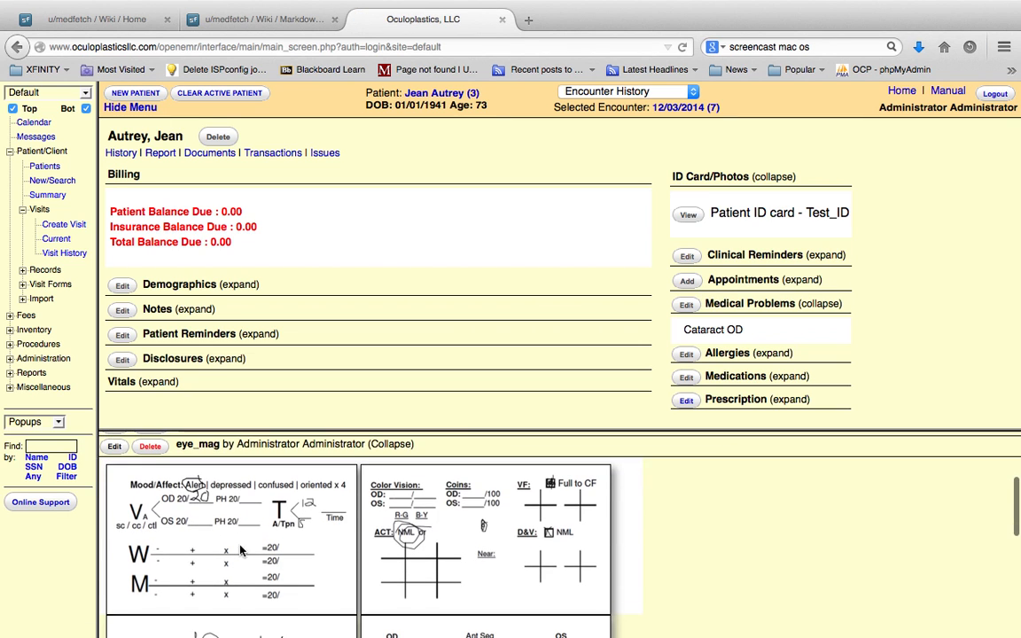
click(116, 448)
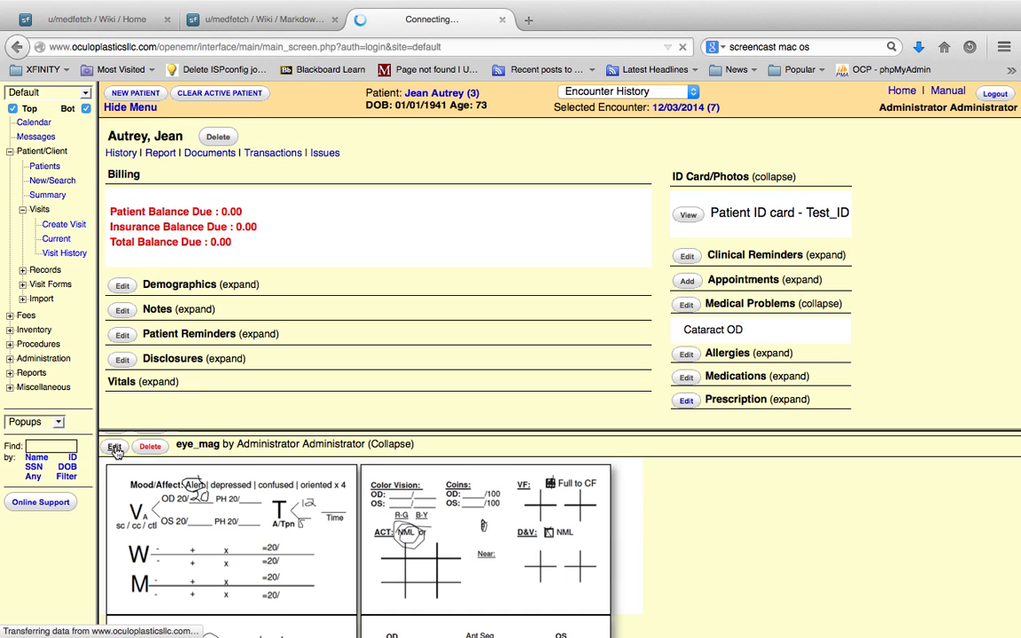
Hide the upper frame and the navigation menu so the eye exam form fills the window
click(12, 108)
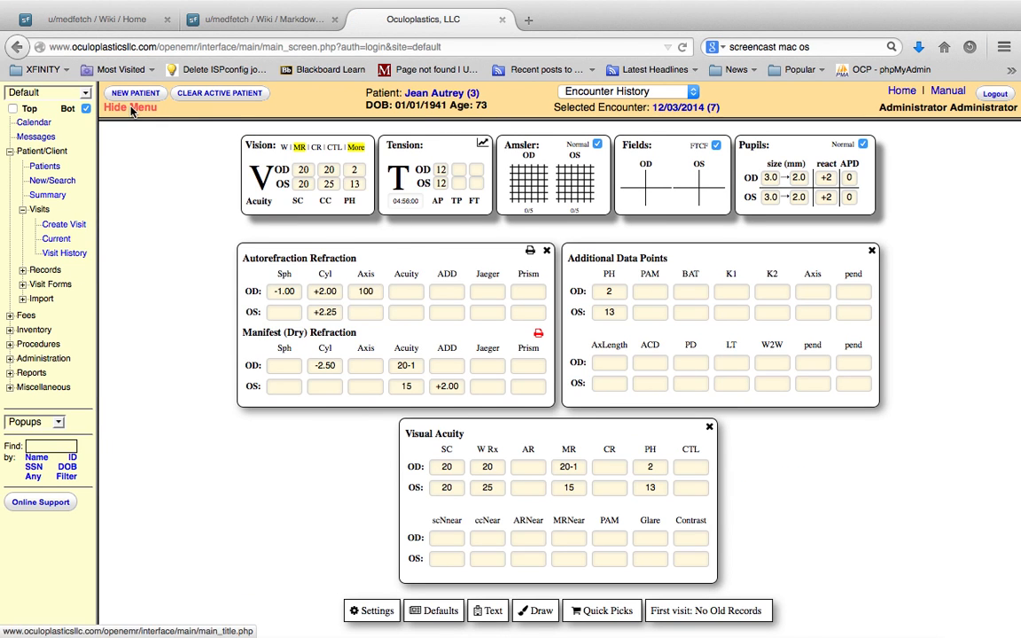
click(130, 107)
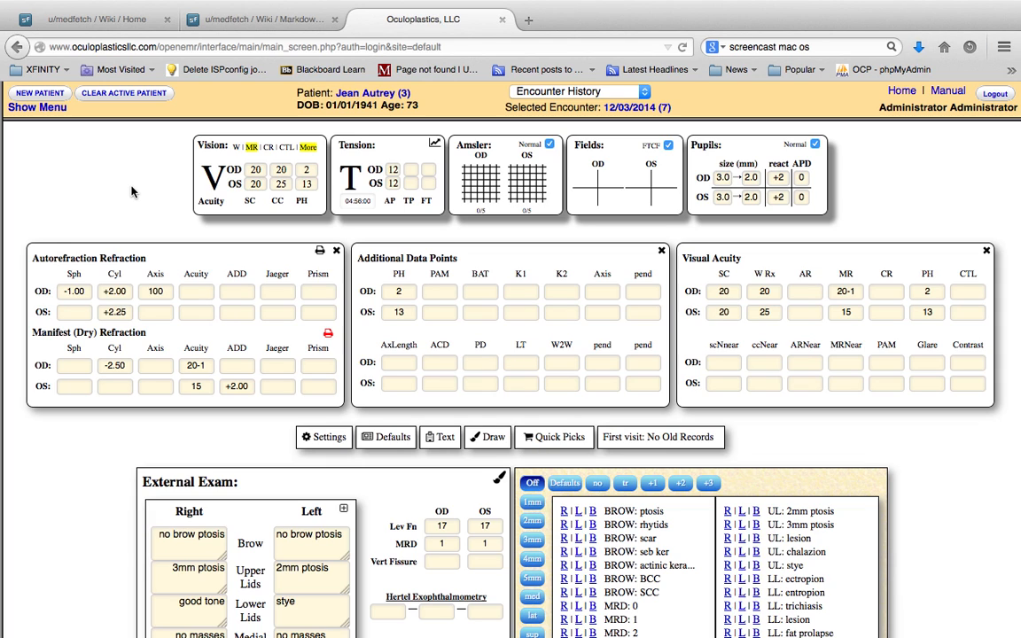
double_click(325, 440)
click(316, 440)
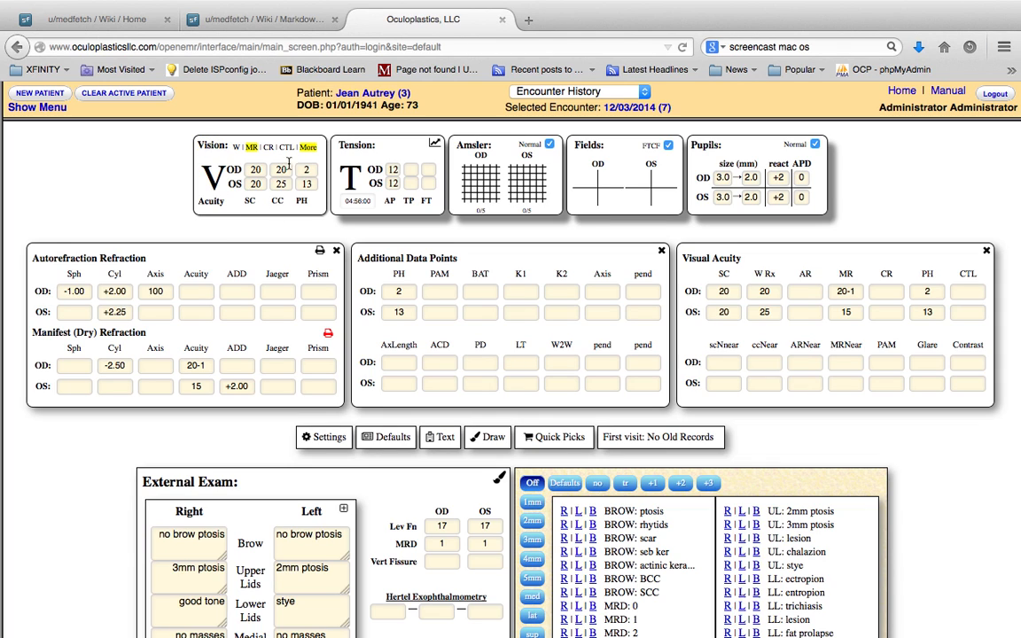
Display the Current Glasses and Cycloplegic Refraction sections, marking the cycloplegic refraction as Manual with Tropic 2.5% dilation
click(237, 148)
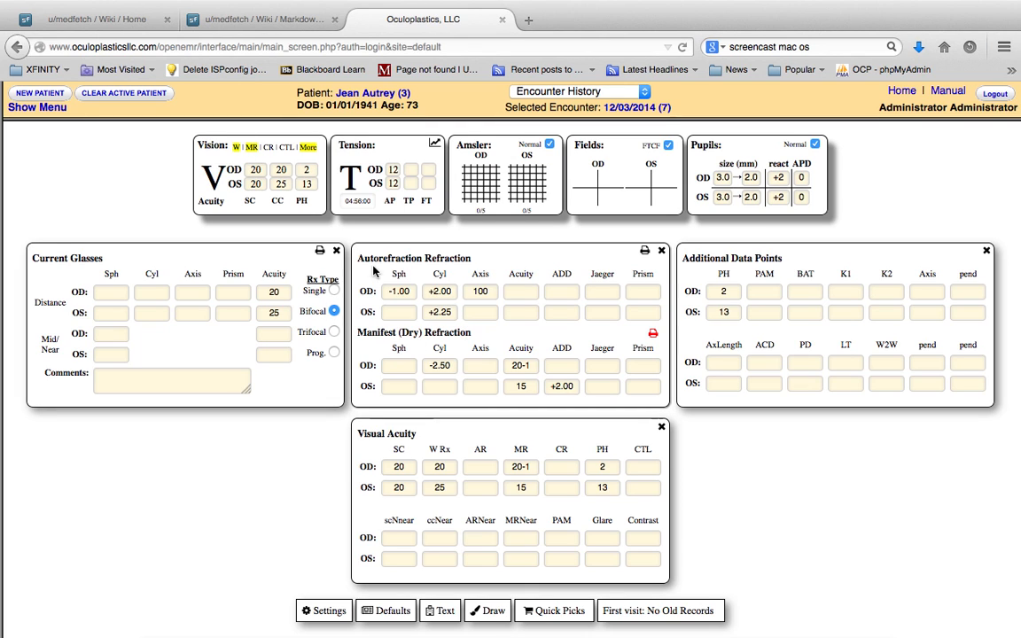
click(268, 147)
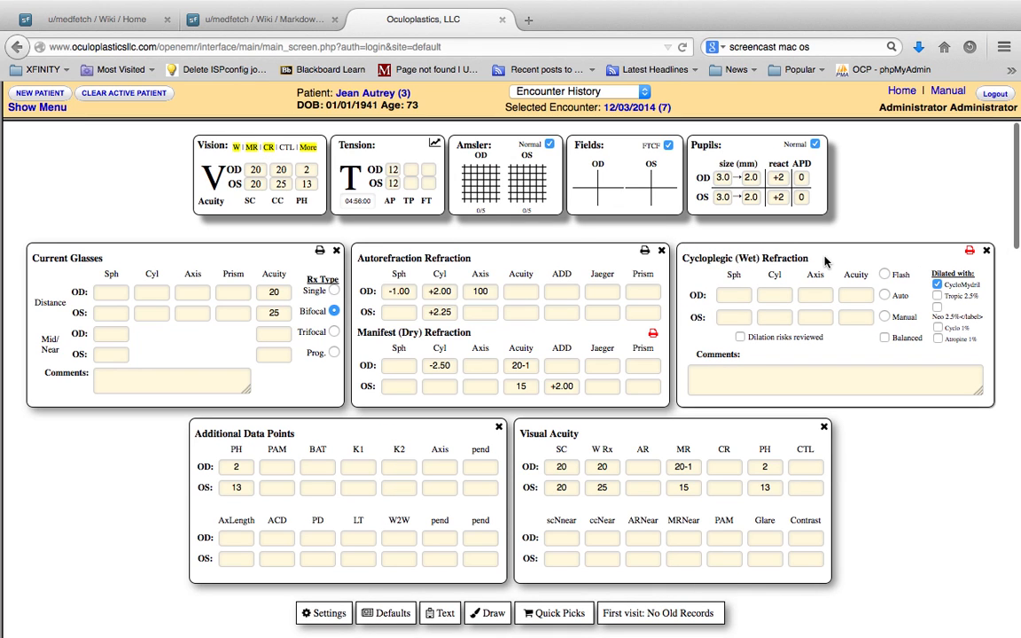
click(885, 274)
click(886, 317)
click(938, 298)
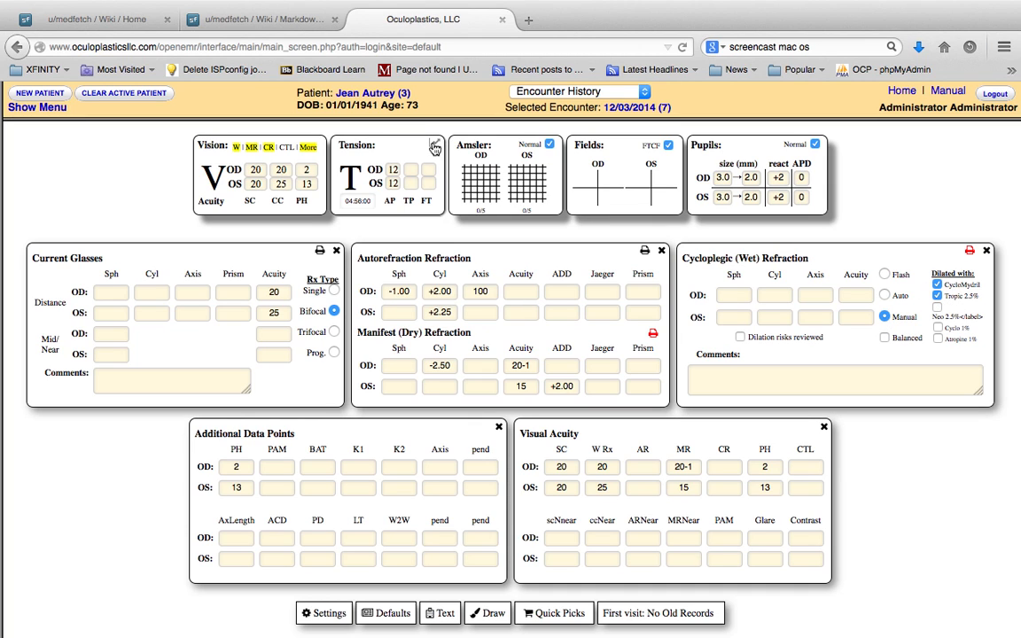
Show Contact Lens Refraction and set OD to Bausch and Lomb, supplier ABB, brand Accuvue, with JNJ as the OS manufacturer
click(284, 146)
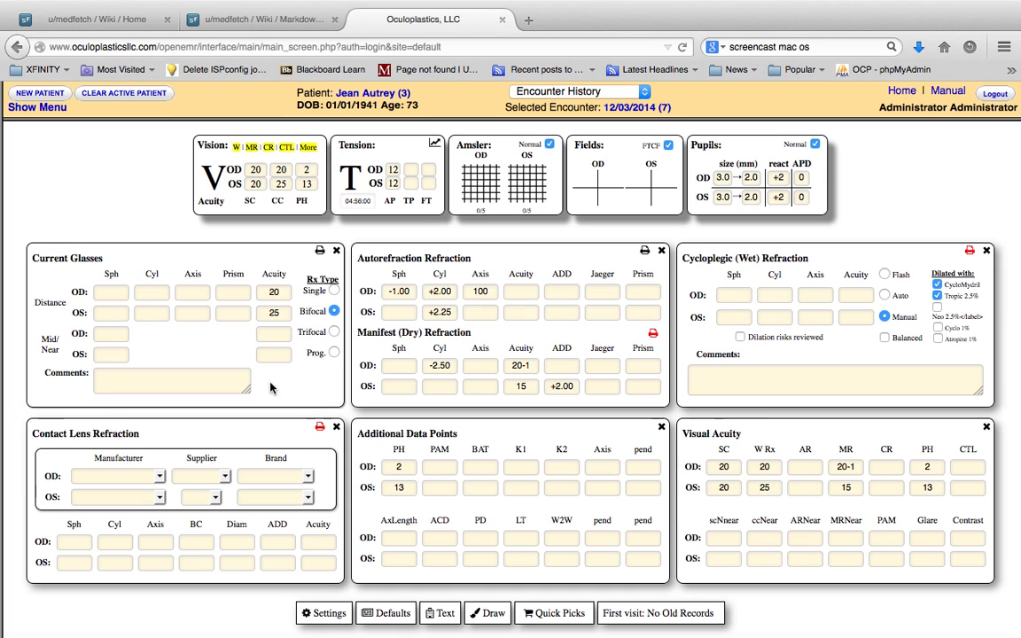
click(159, 477)
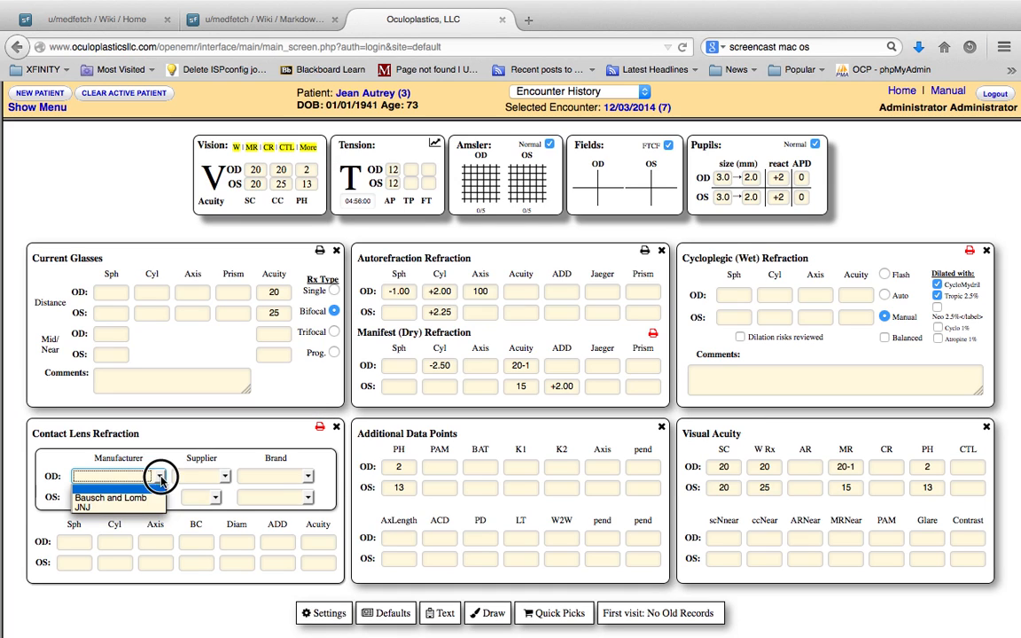
click(149, 497)
click(157, 499)
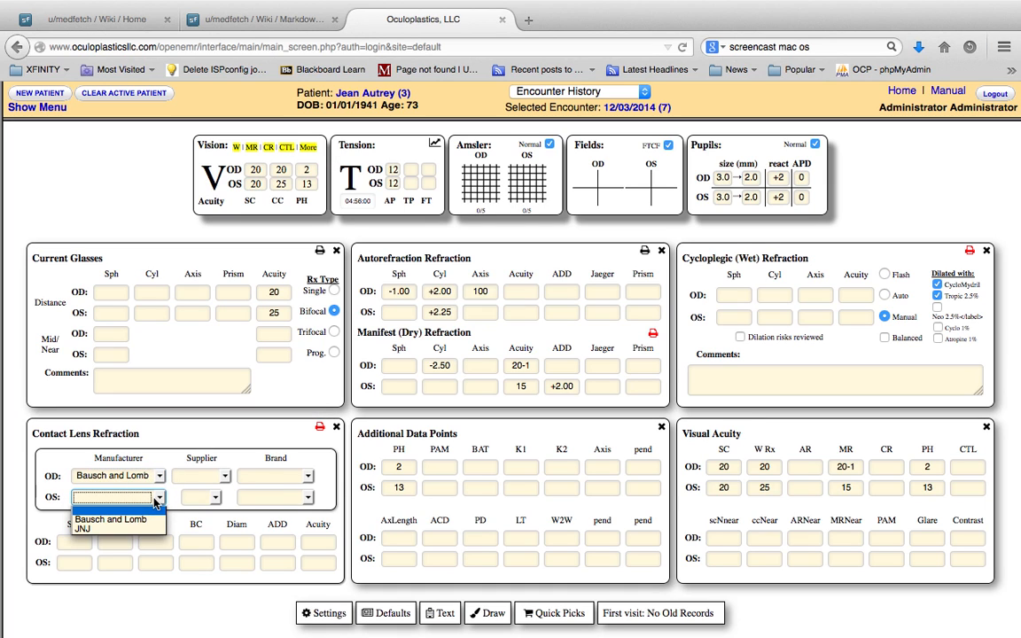
click(106, 529)
click(224, 479)
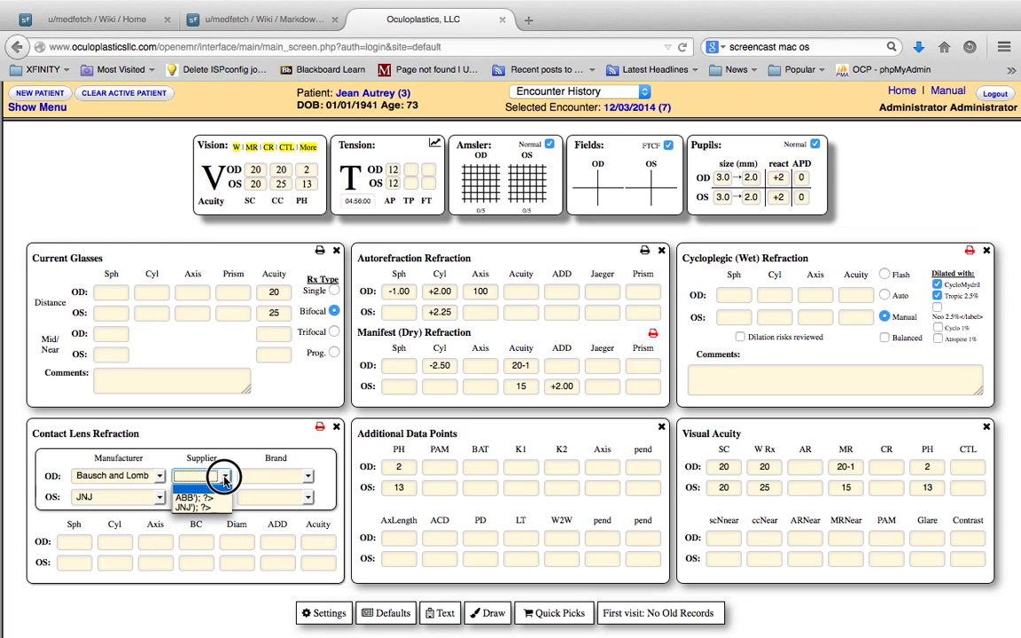
click(204, 495)
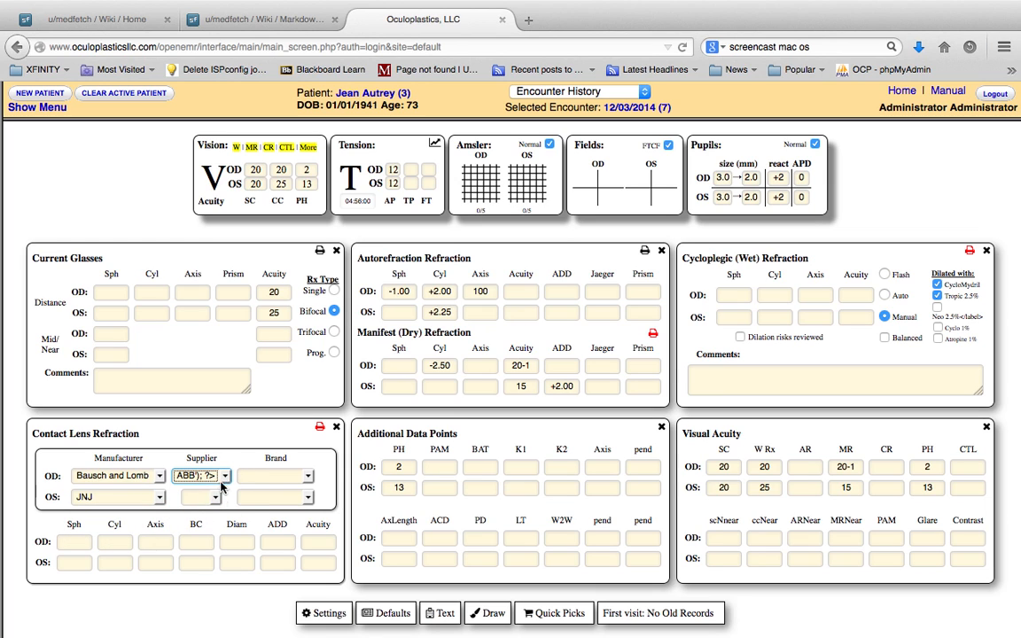
click(297, 476)
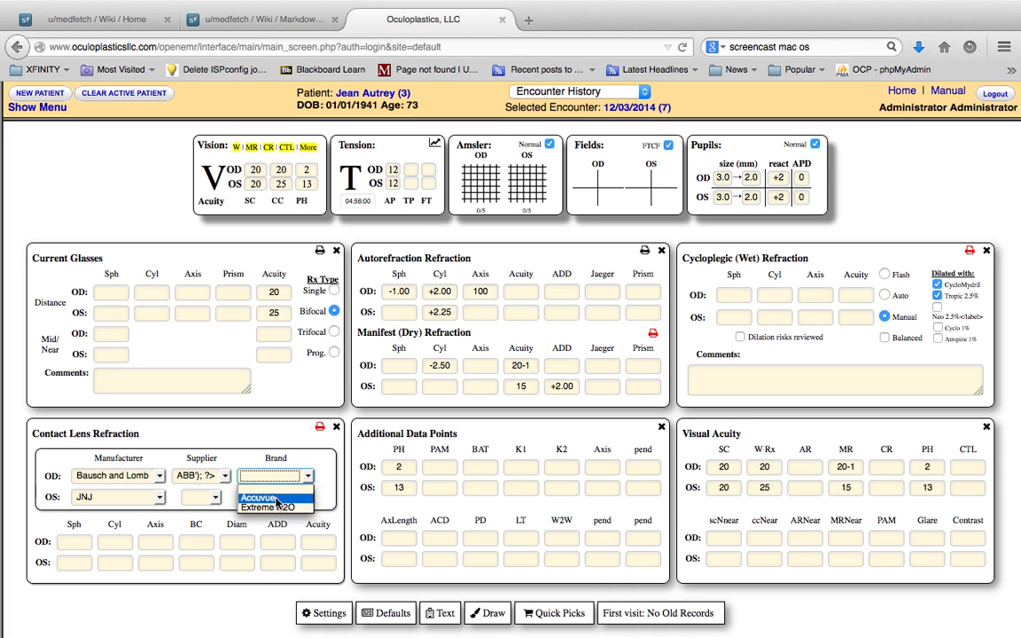
click(276, 498)
Close the contact lens, glasses, refraction and additional data sections so that no vision detail sections remain displayed
click(335, 426)
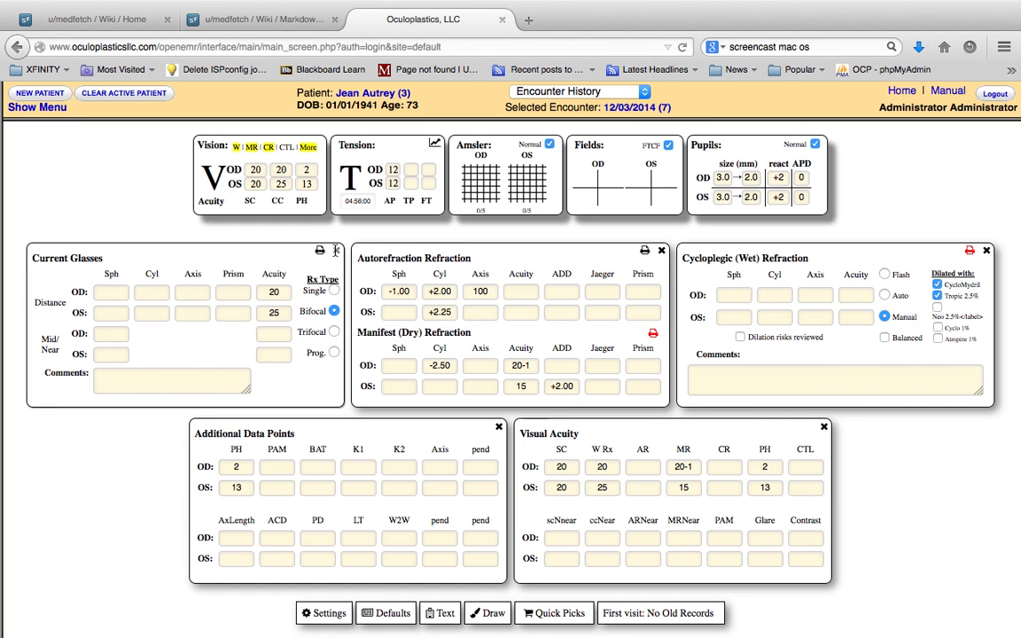
click(337, 251)
click(337, 251)
click(337, 251)
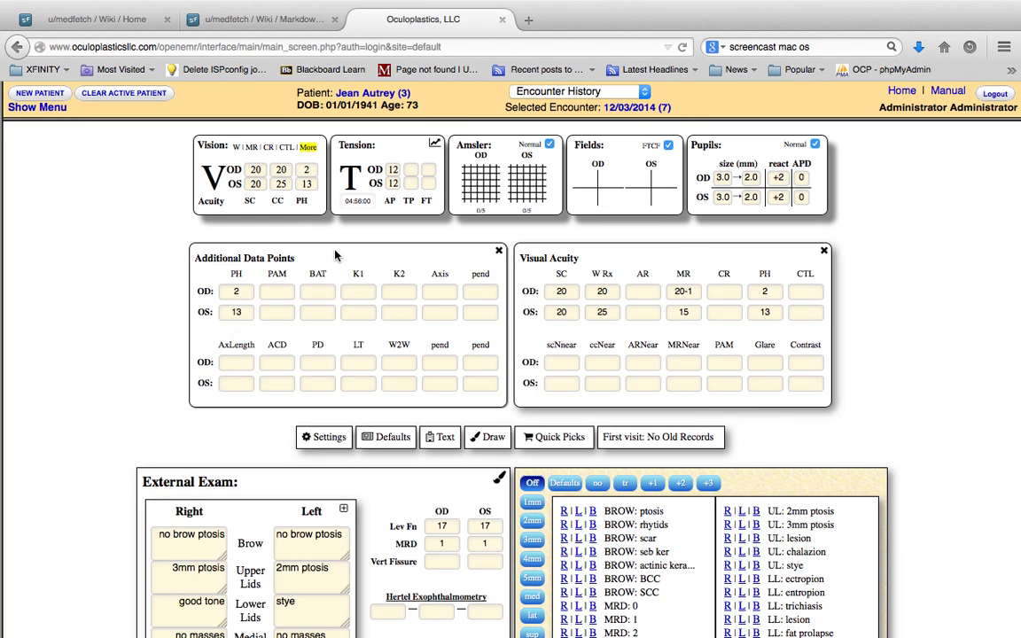
click(499, 252)
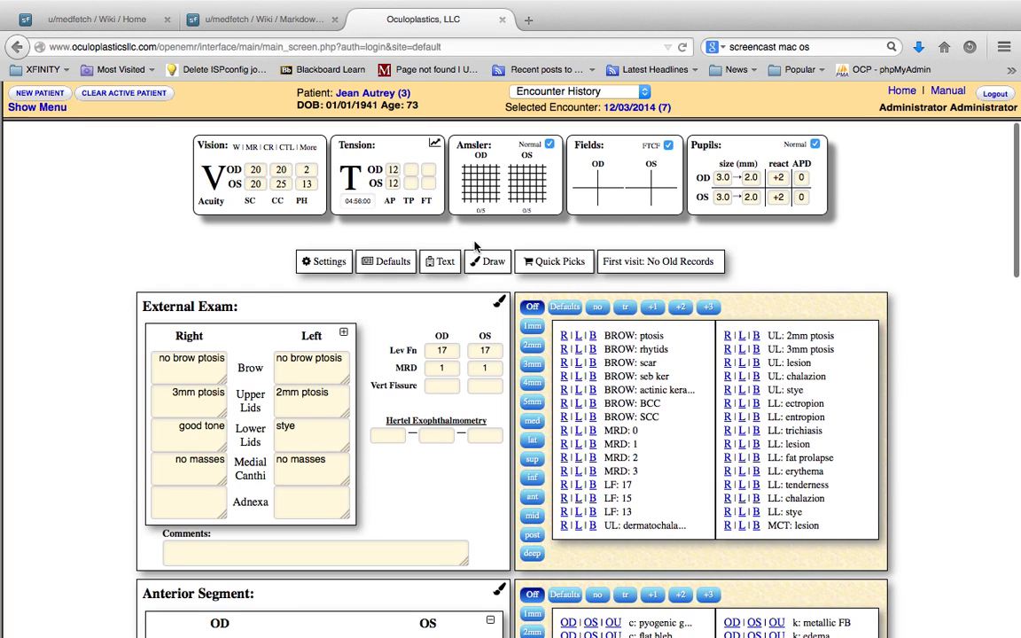
Show the Additional Data Points and Visual Acuity sections and set the OD pinhole acuity to 20
click(310, 146)
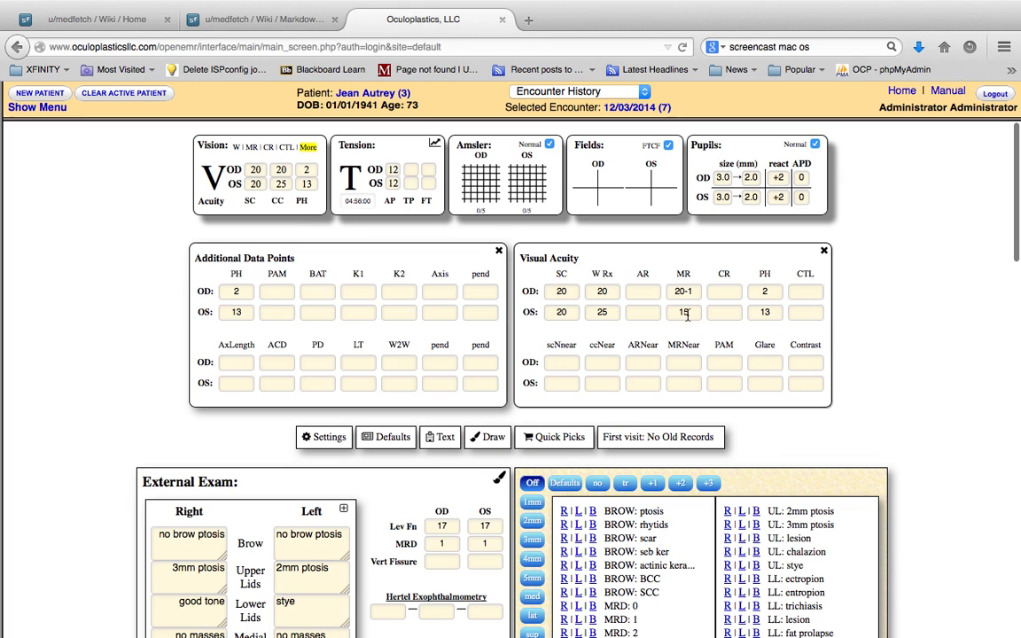
click(764, 292)
text(0)
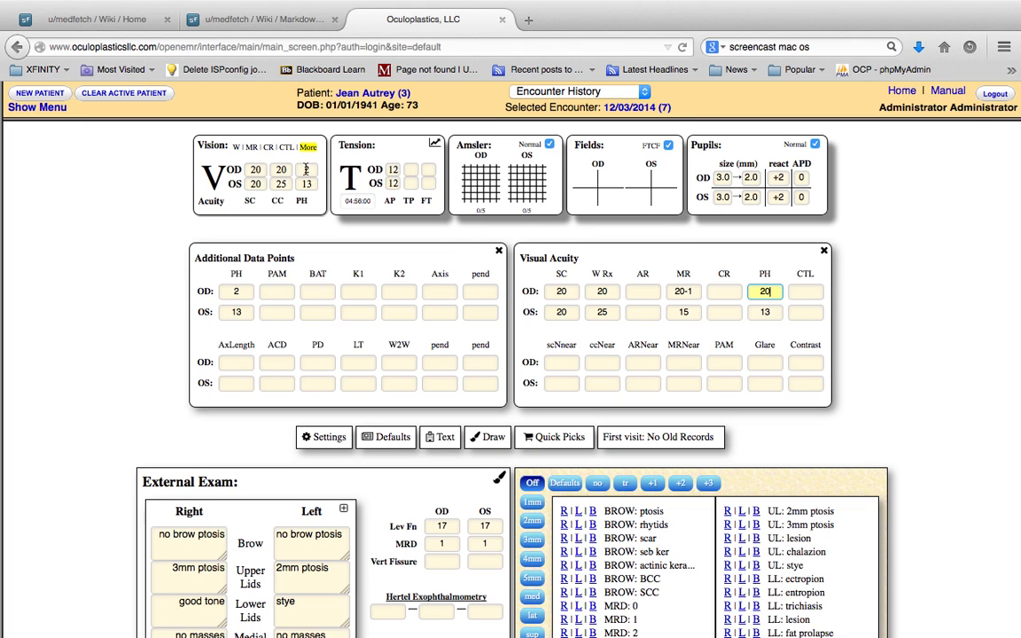
click(806, 312)
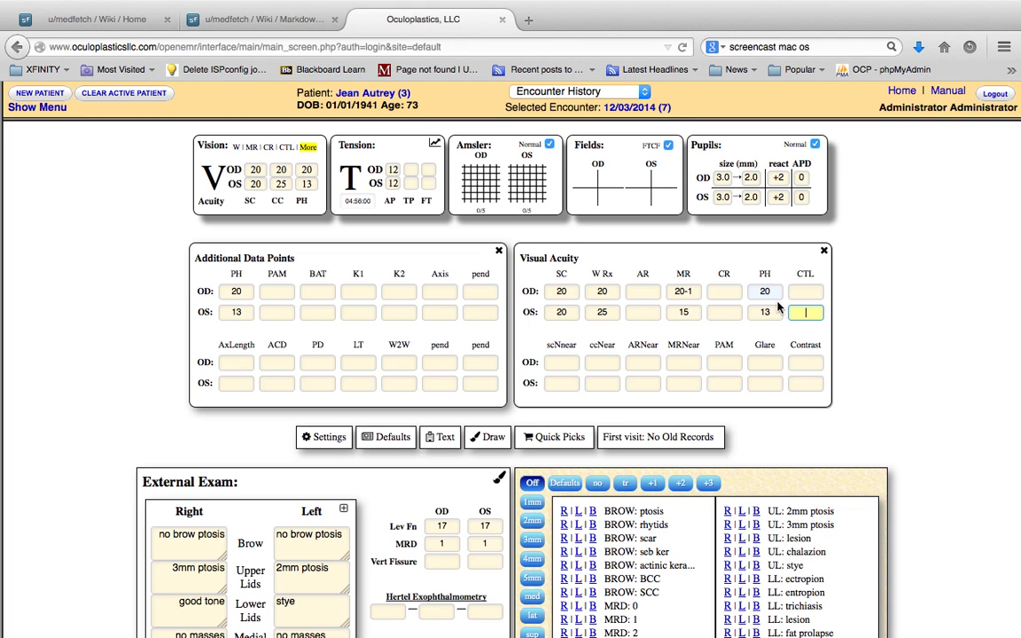
Change the OD manifest refraction (MR) acuity to 20-2 in the Visual Acuity section
click(697, 296)
key(BackSpace)
text(2)
click(724, 312)
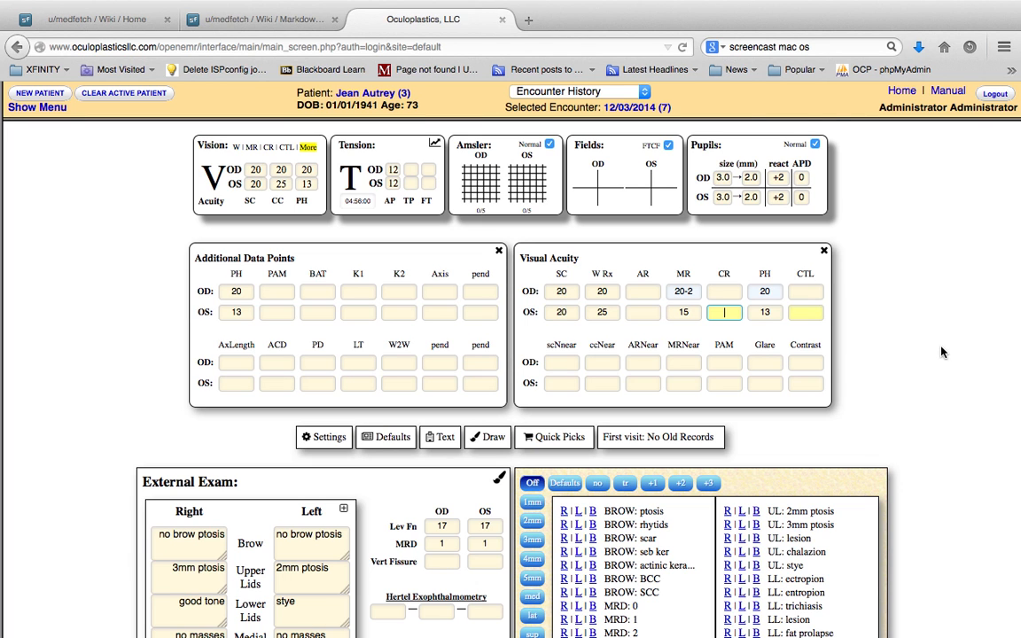
Look through the whole exam form, switch it to the Text layout and collapse the vision detail sections
scroll(878, 349, down, 10)
scroll(942, 352, down, 10)
scroll(941, 352, up, 15)
scroll(942, 352, down, 17)
scroll(942, 352, down, 5)
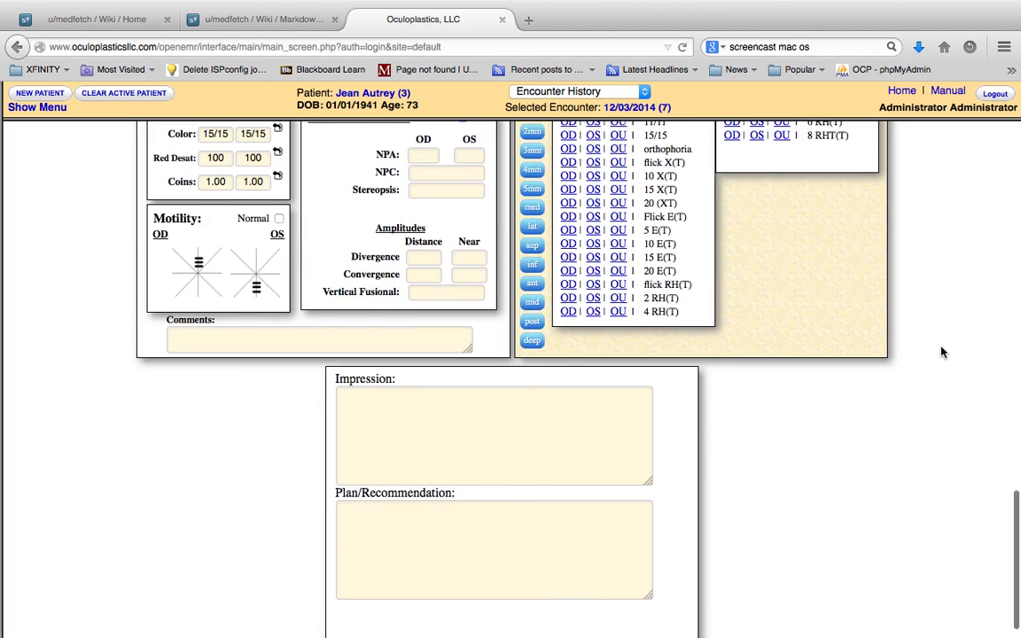
scroll(941, 352, up, 20)
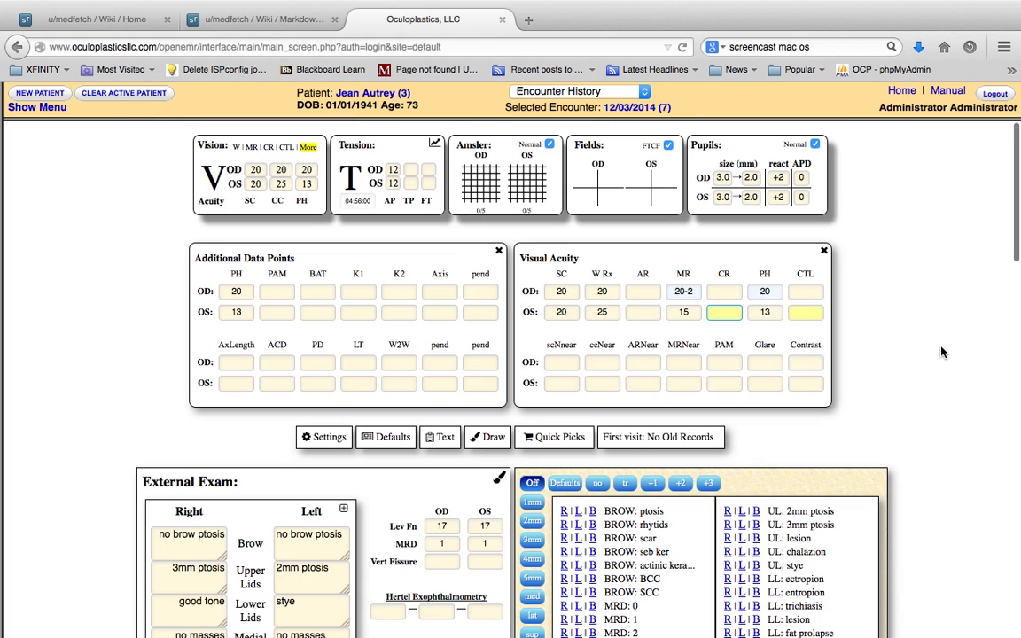
click(445, 436)
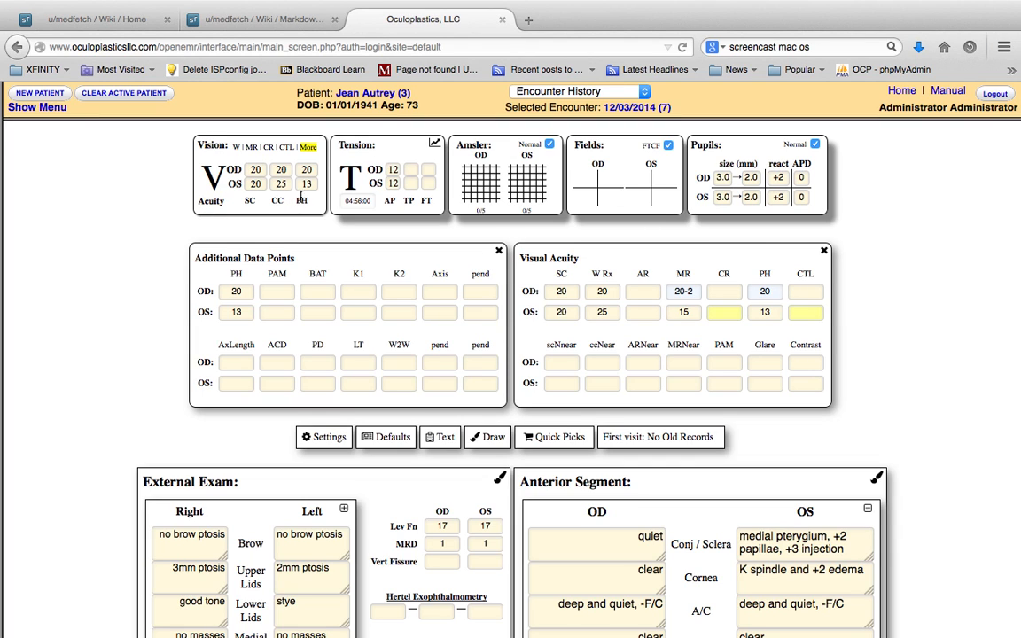
click(213, 144)
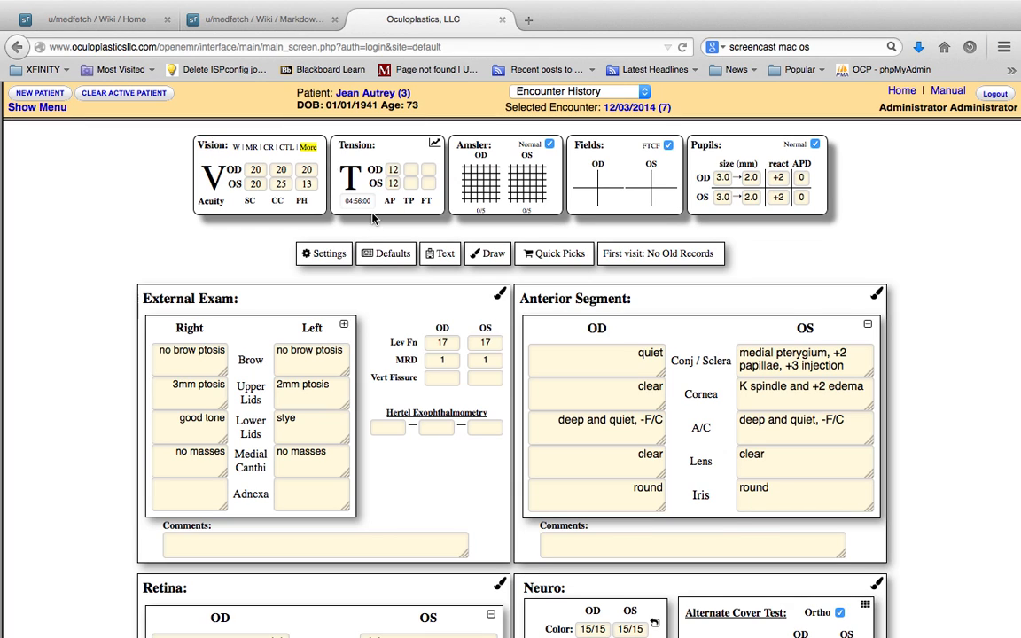
Switch the Vision box to the AR, MR and CR acuities and enter 50- as the OD AR acuity
click(206, 205)
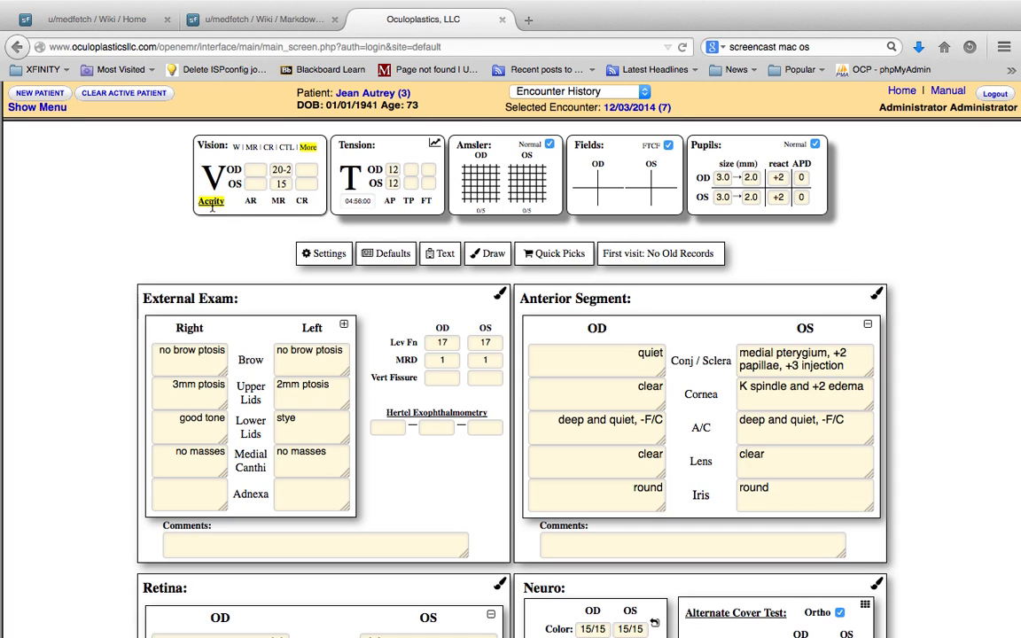
click(255, 170)
key(Tab)
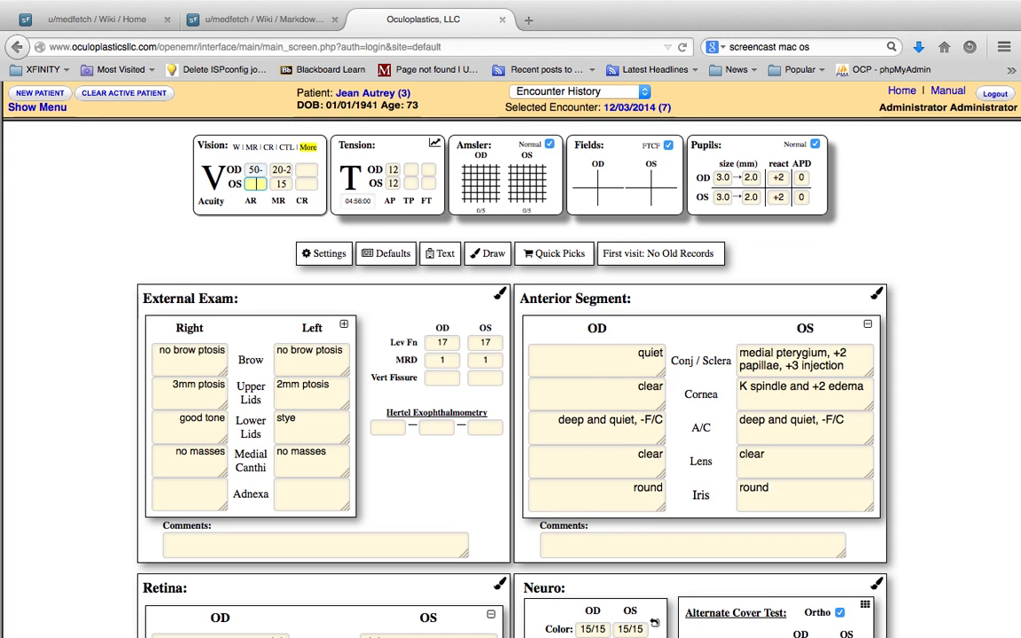
Enable the cycloplegic and manifest refraction sections, then collapse all vision detail sections together
click(266, 147)
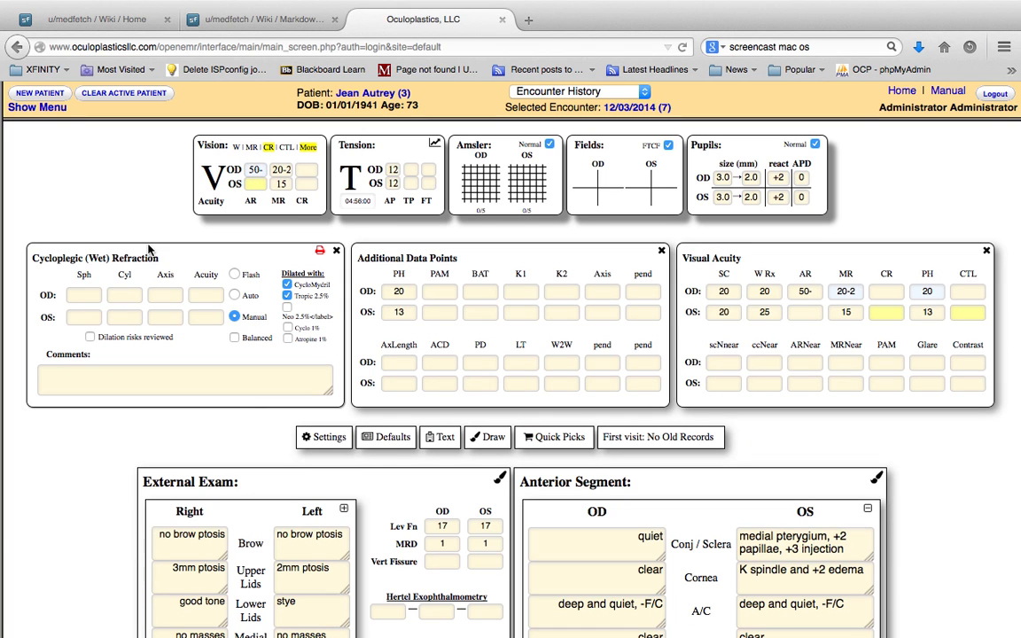
click(252, 148)
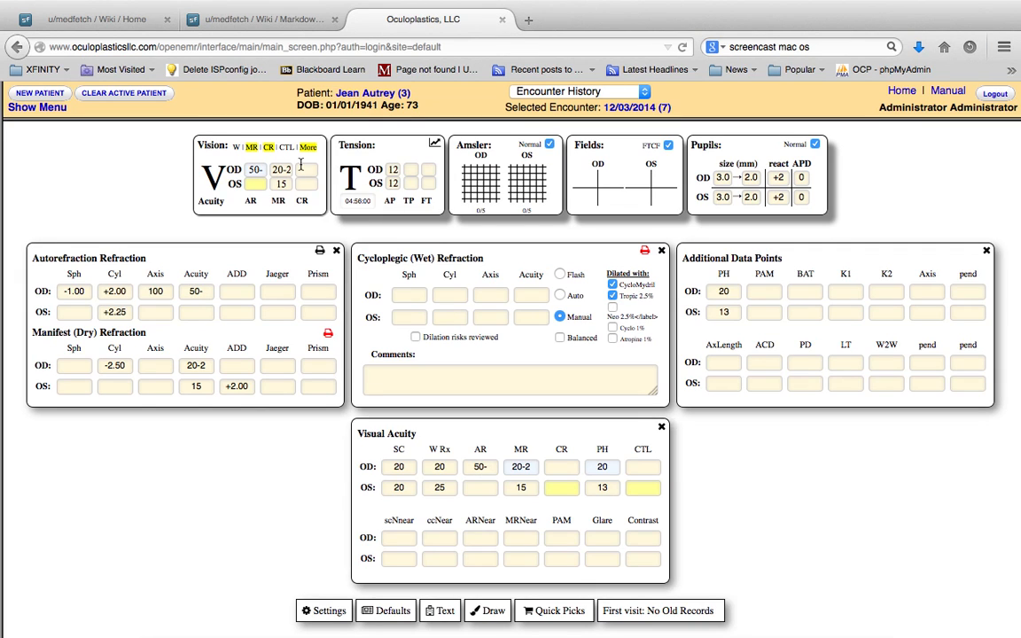
click(209, 147)
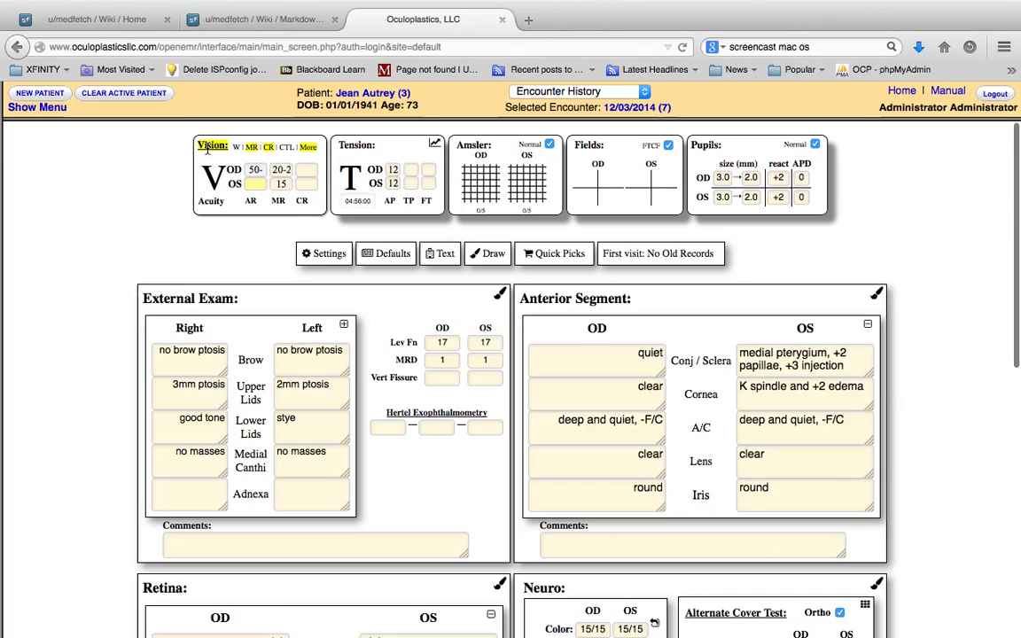
Visit the tension time and OD applanation fields, then display the vision detail sections with Contact Lens Refraction included
click(358, 204)
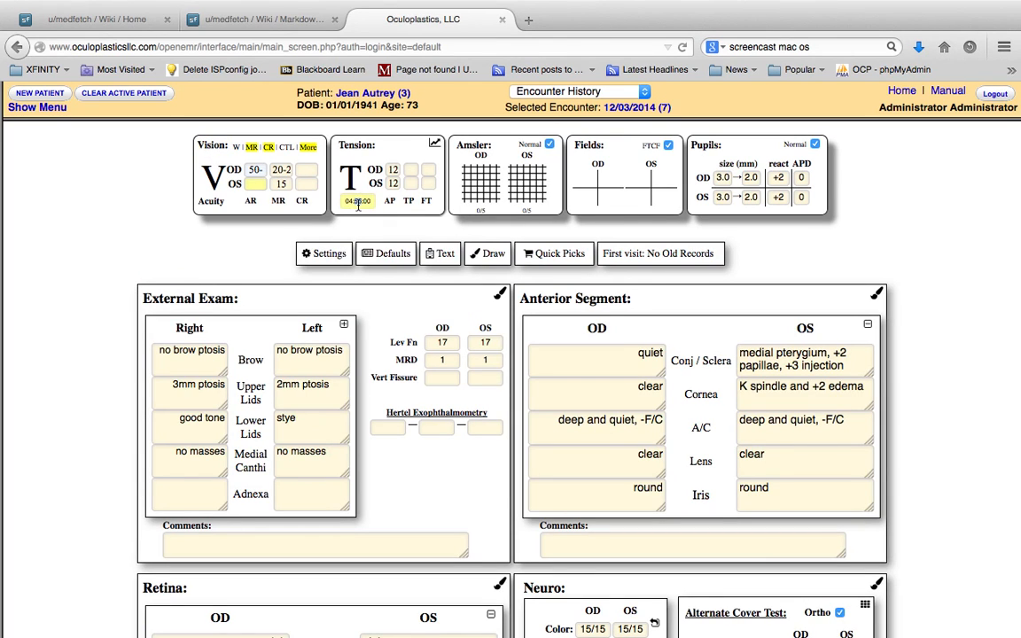
click(395, 174)
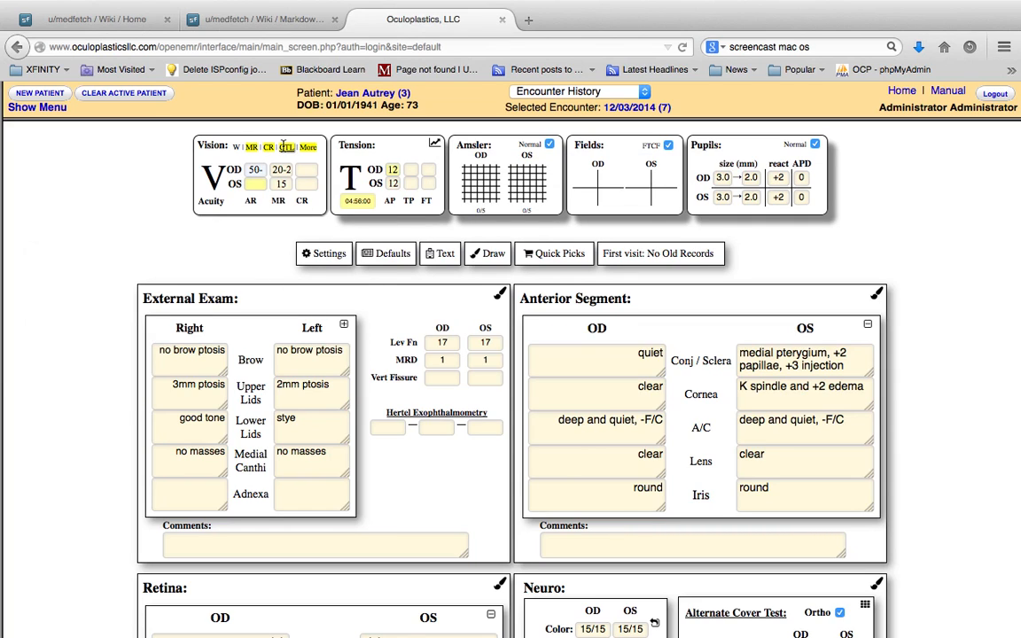
click(256, 133)
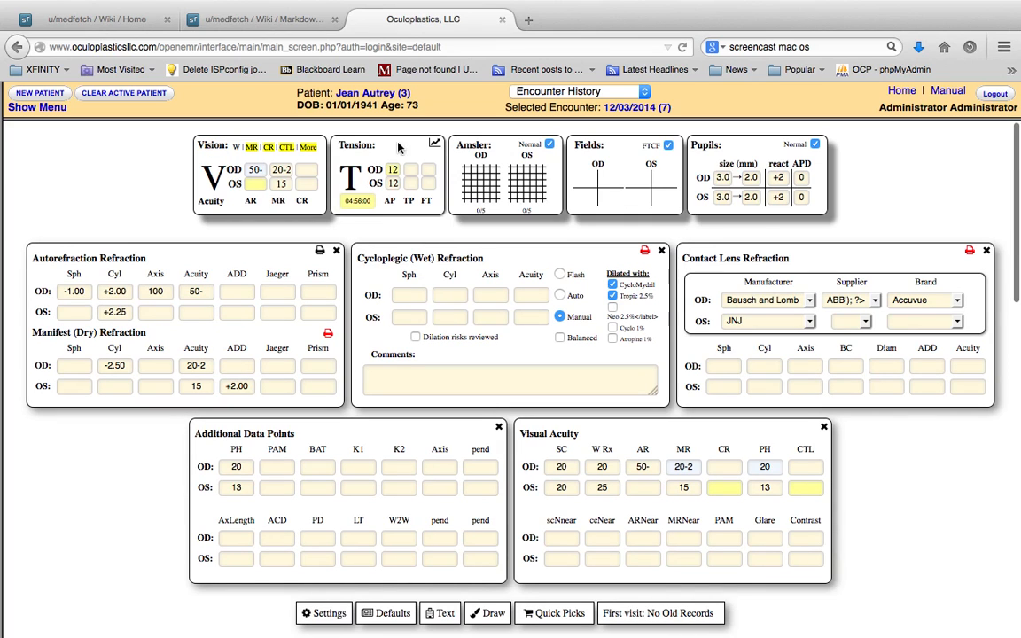
Collapse the vision detail sections, then grade the OD and OS Amsler grids and restore both to Normal
click(191, 144)
click(483, 191)
click(483, 190)
click(483, 190)
click(483, 191)
click(483, 190)
click(483, 190)
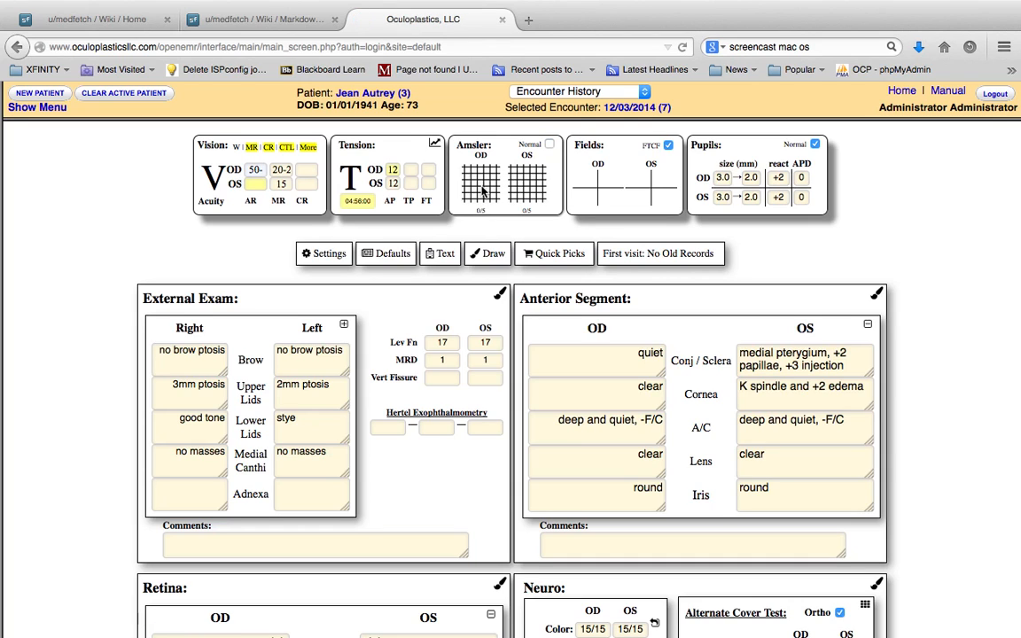
click(532, 195)
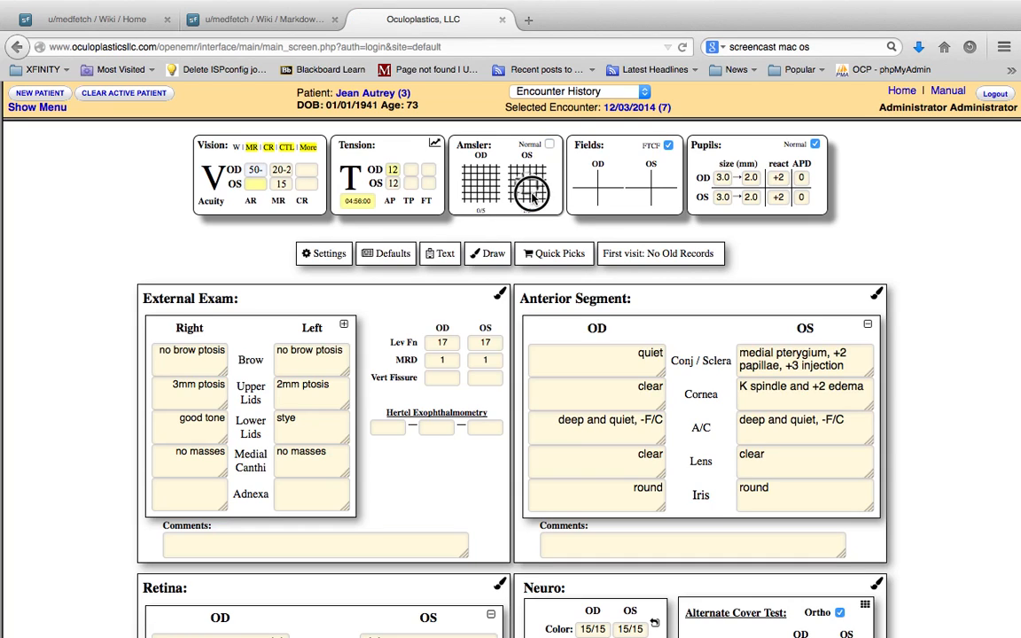
click(549, 145)
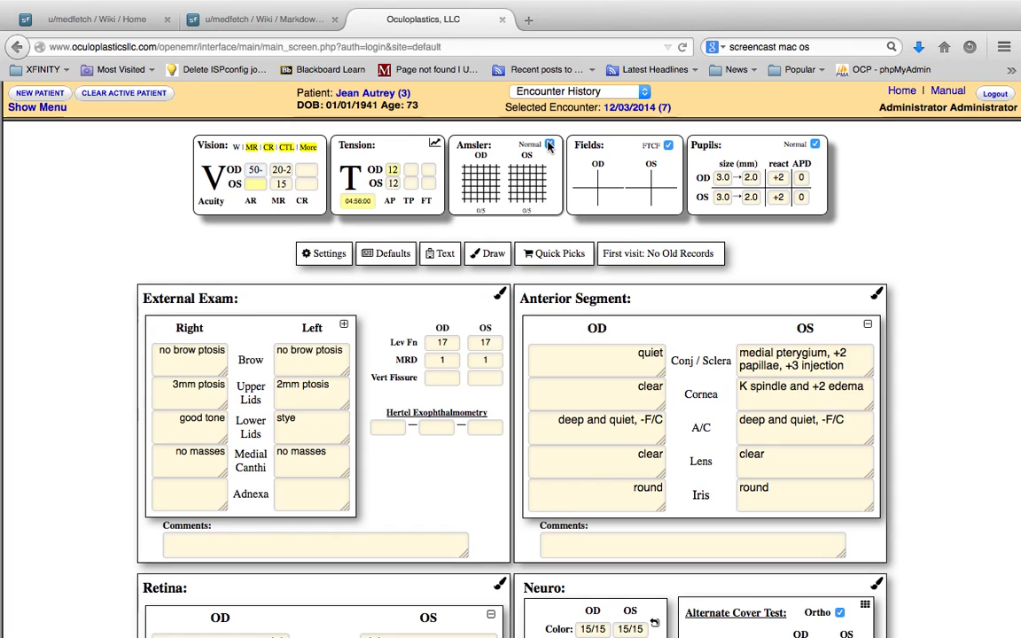
Mark visual field defects in three OD quadrants and the upper outer OS quadrant, then reset the fields to FTCF
click(592, 188)
click(586, 196)
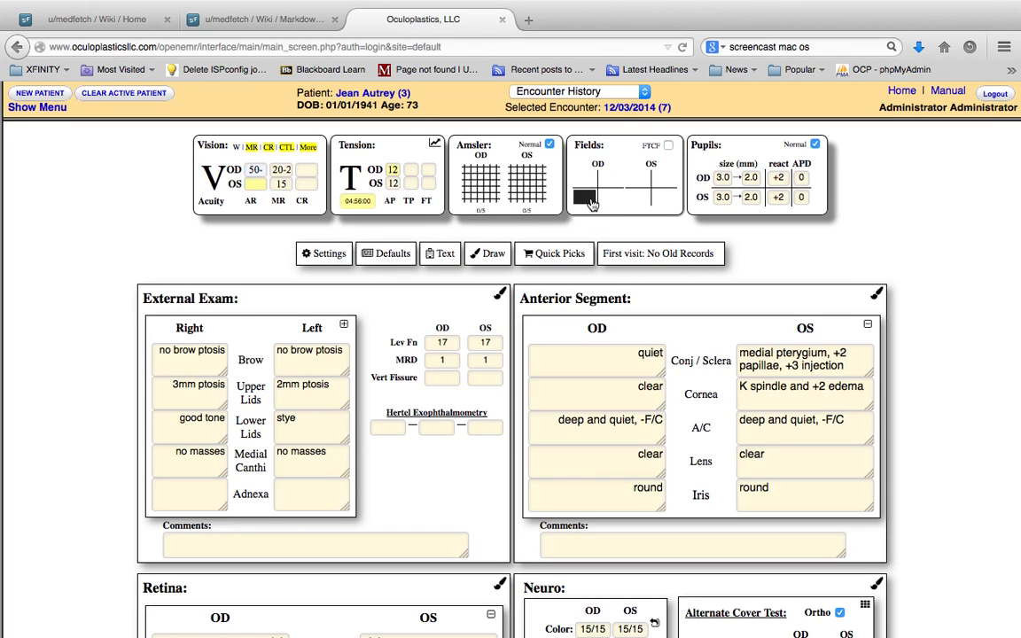
click(613, 180)
click(584, 179)
click(657, 181)
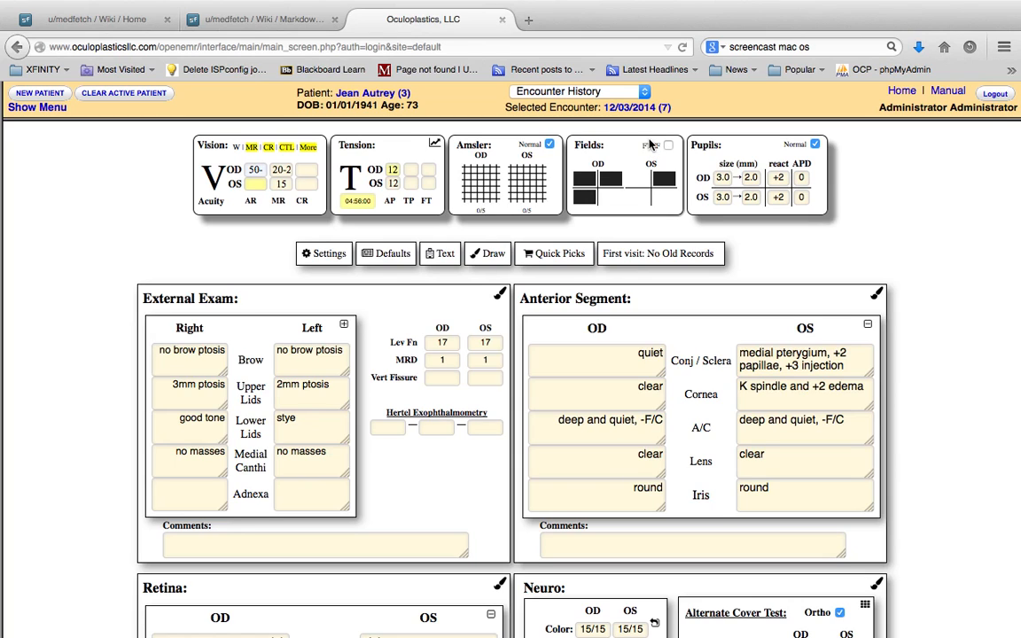
click(653, 147)
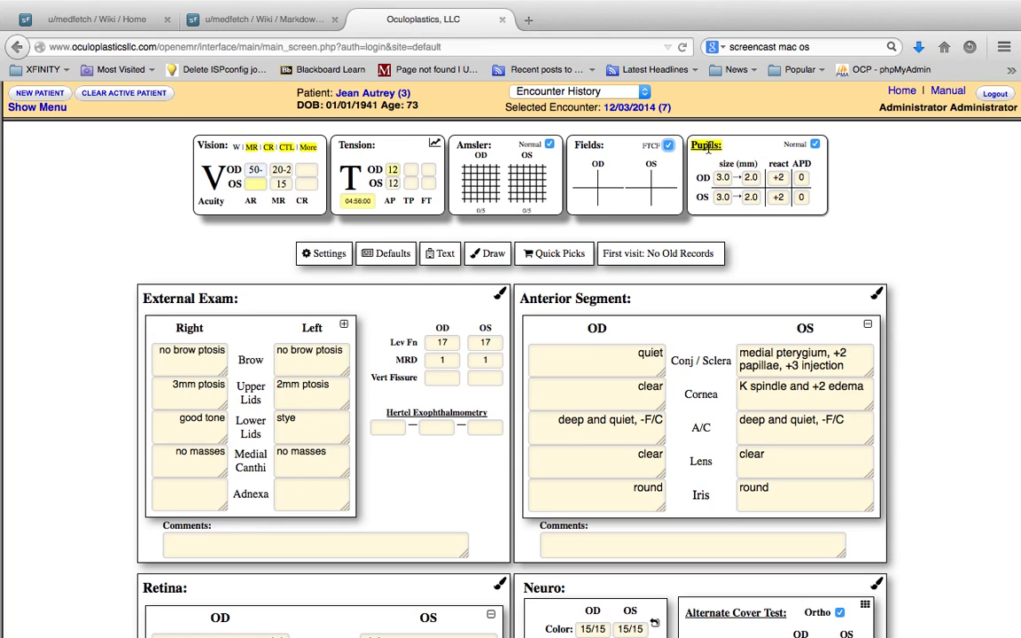
Display the Pupils: Dim section and enter the comment "Pilo 0.1% failed to dilate"
click(706, 146)
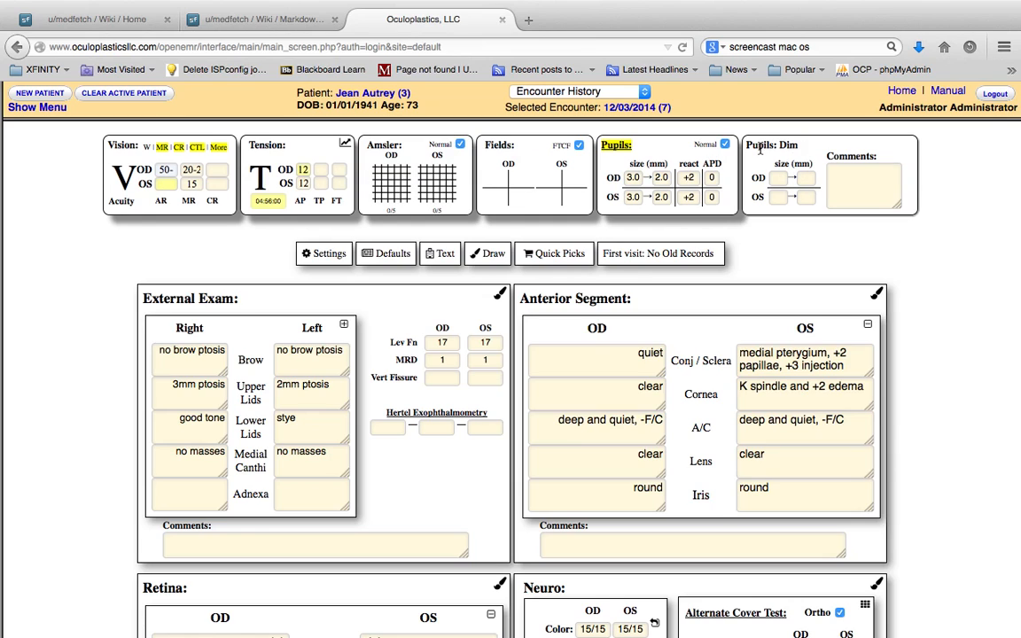
click(877, 177)
text(Pil)
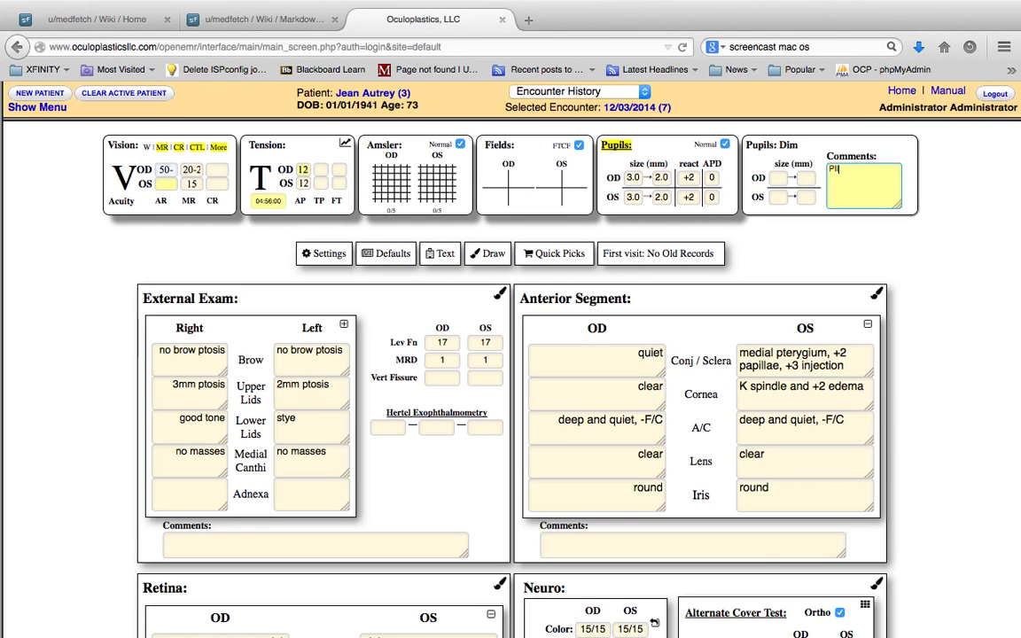
text(o 0.1% failed to dilate)
key(Tab)
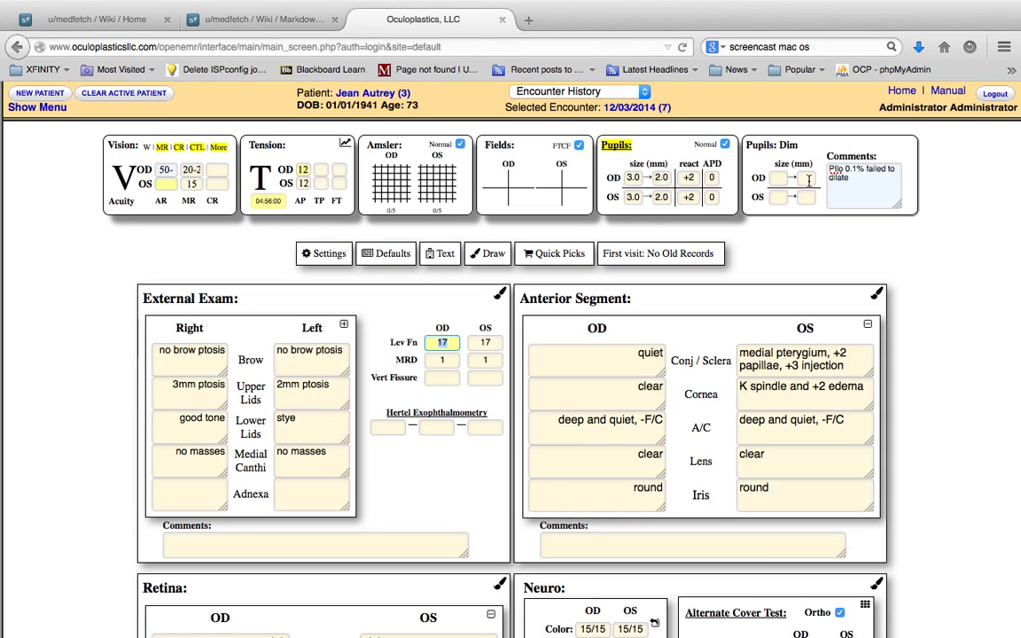
Visit the OD pupil size, react and APD fields and the Pupils: Dim comments
click(661, 178)
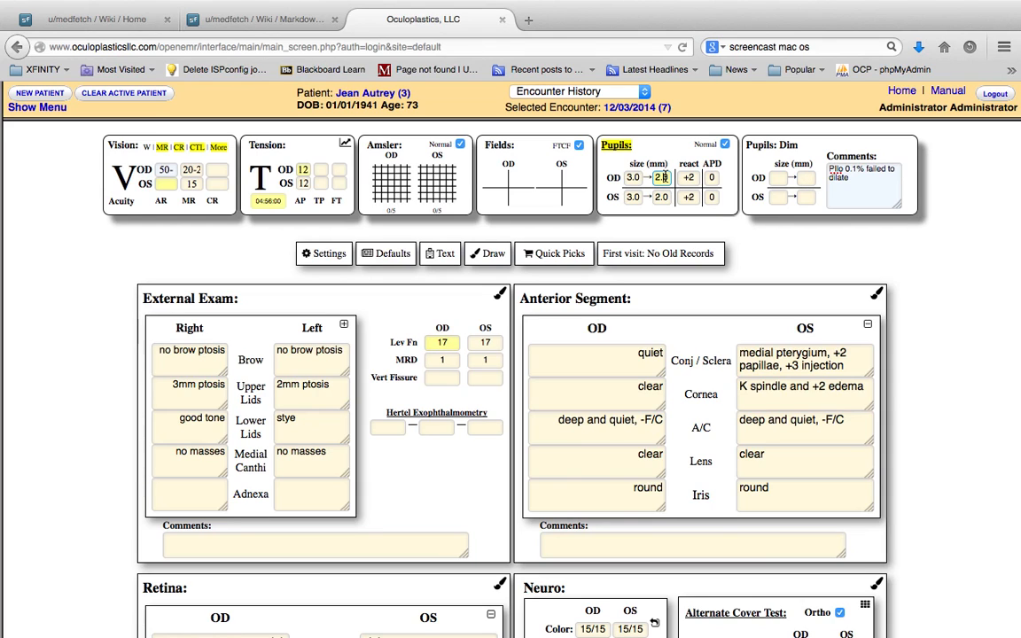
key(Tab)
key(Tab)
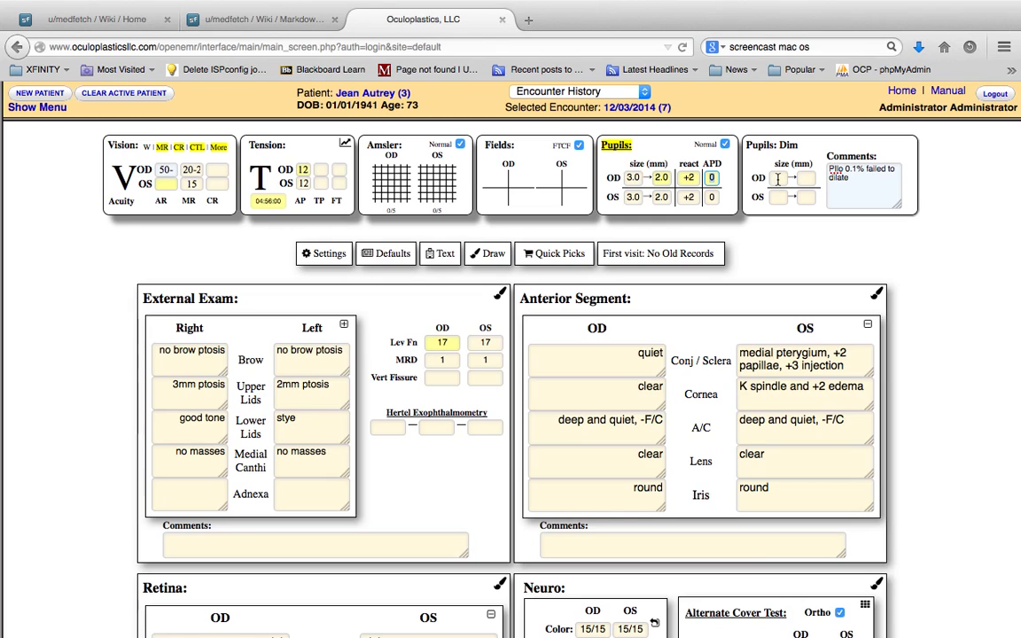
click(865, 184)
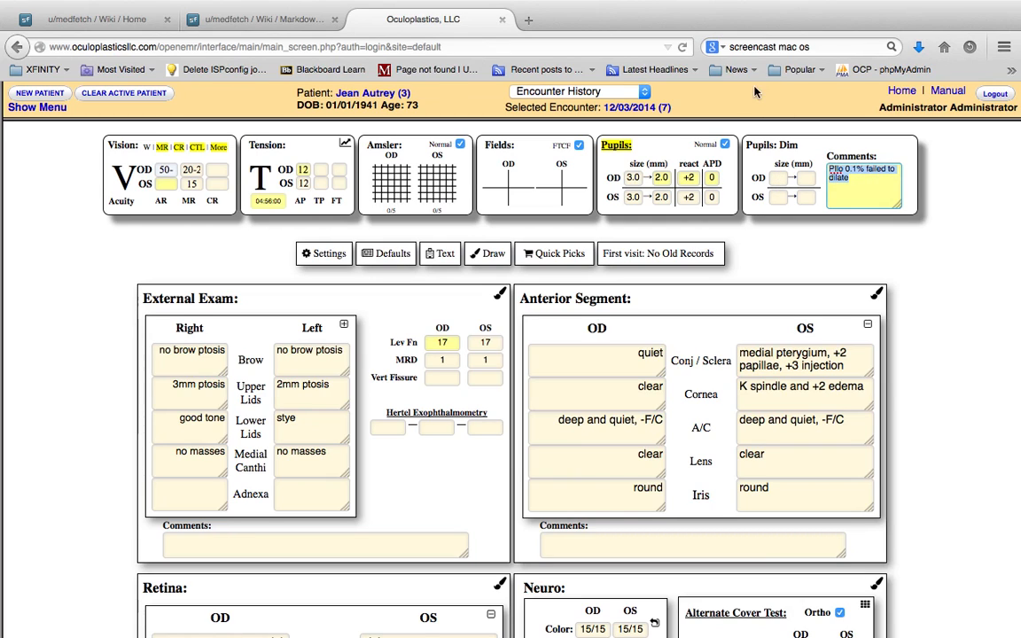
Reload the exam form's frame and display the Pupils: Dim section to check the saved comment
right_click(1005, 221)
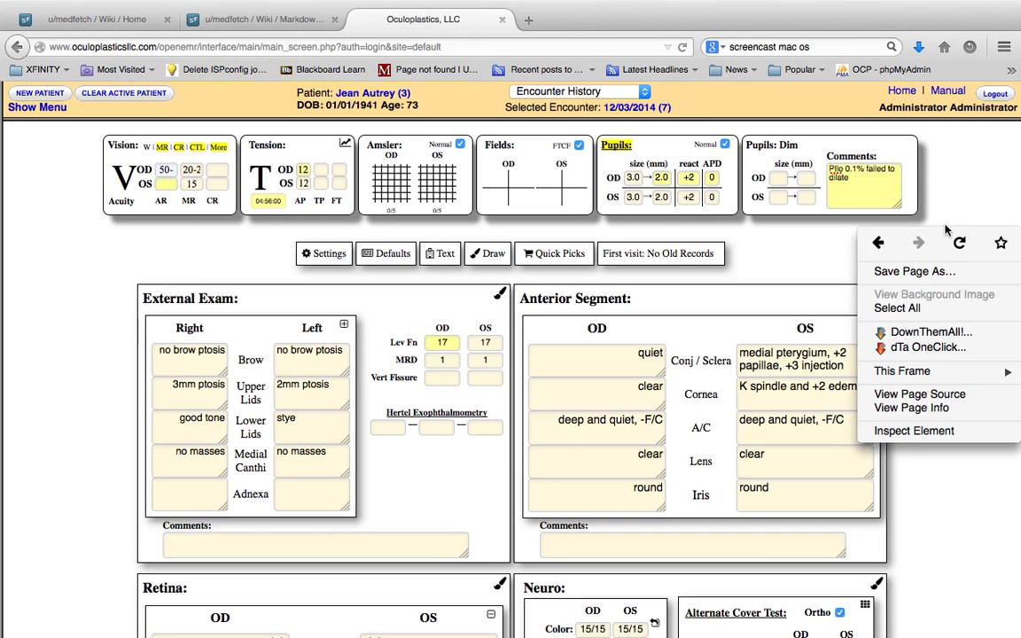
mouse_move(956, 373)
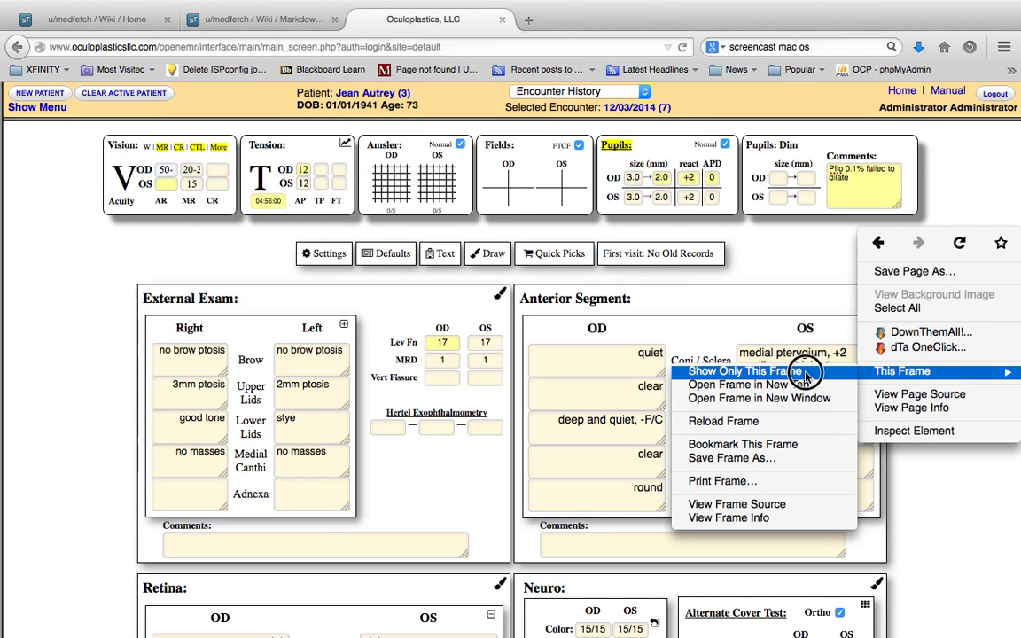
click(802, 422)
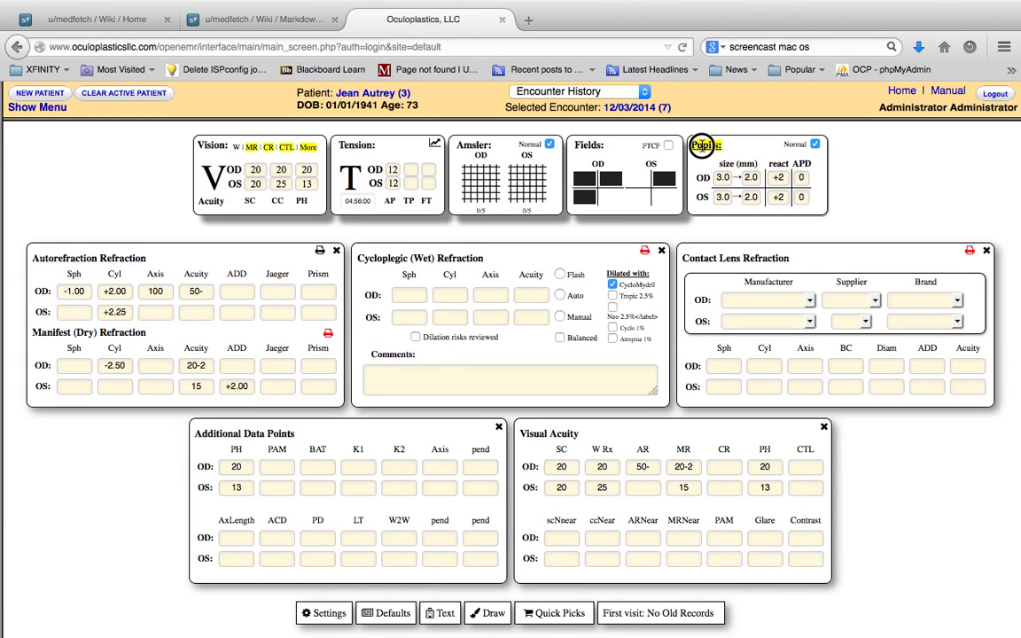
click(702, 147)
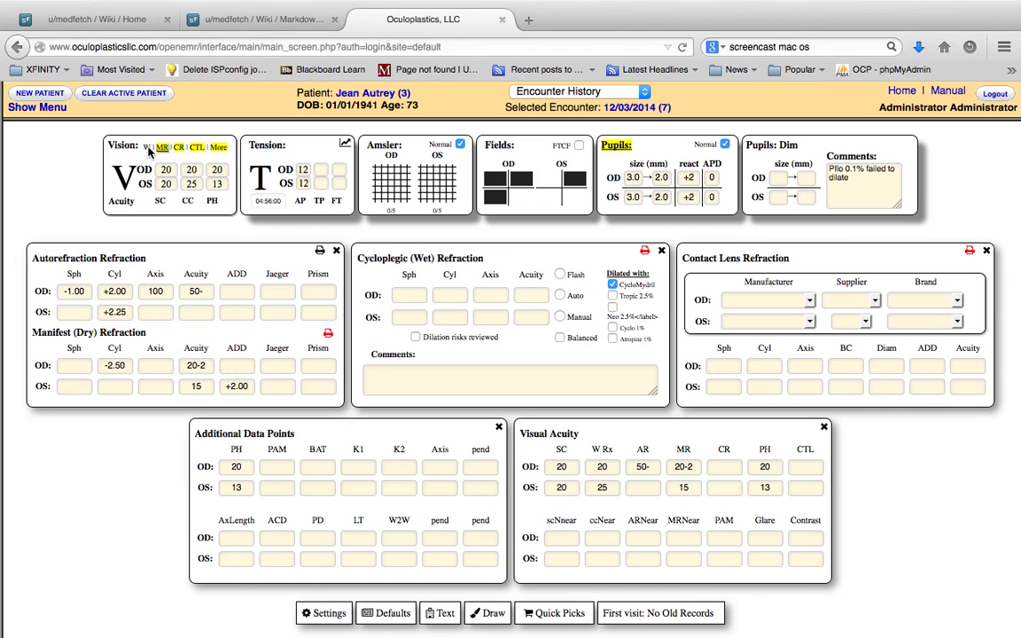
Collapse all vision detail sections and take the browser out of full-screen mode
click(115, 149)
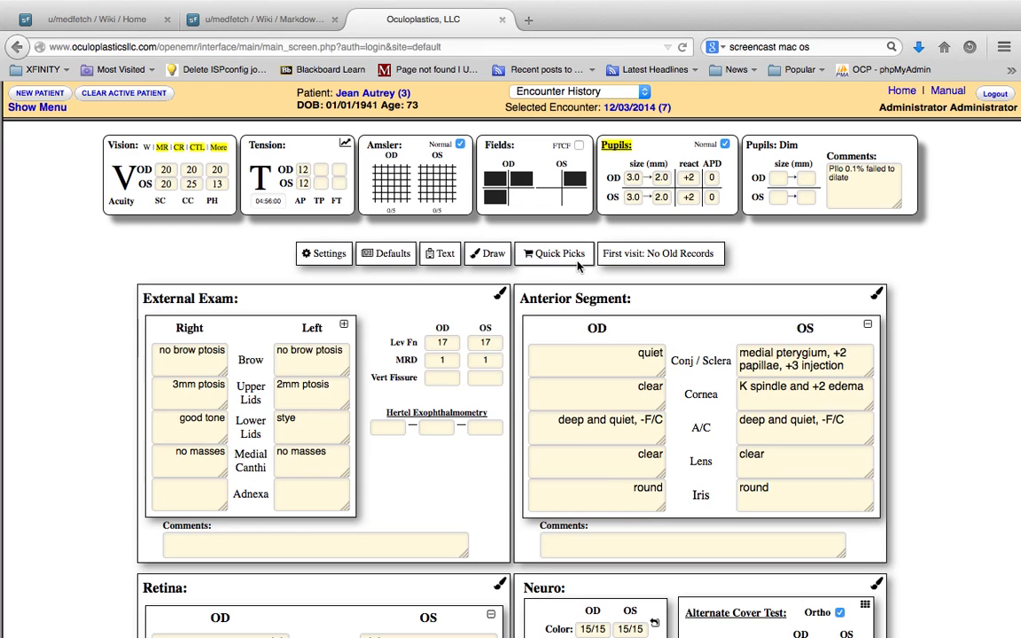
click(1004, 48)
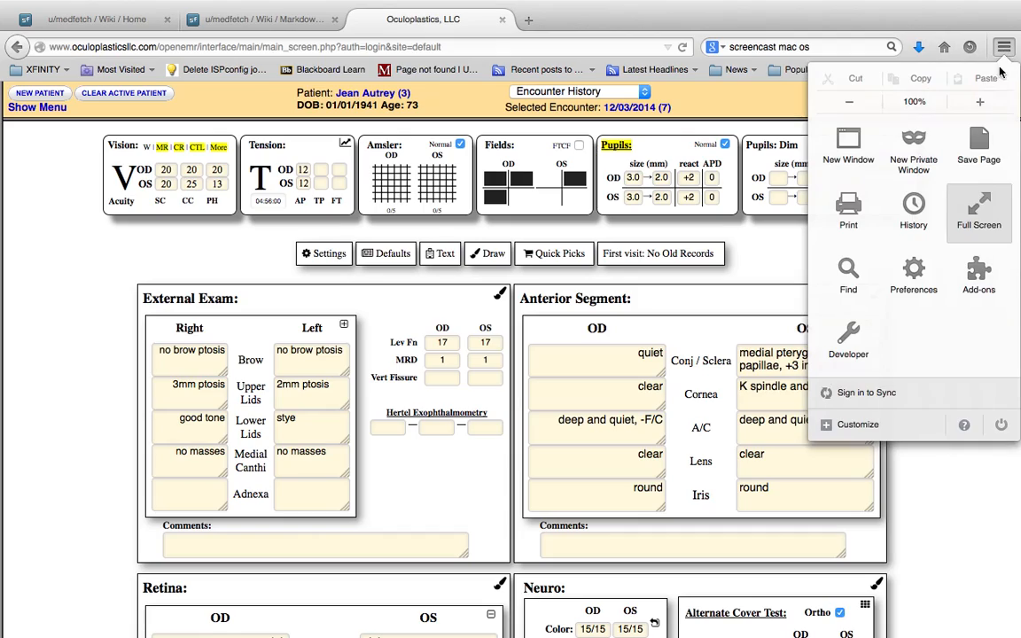
click(978, 211)
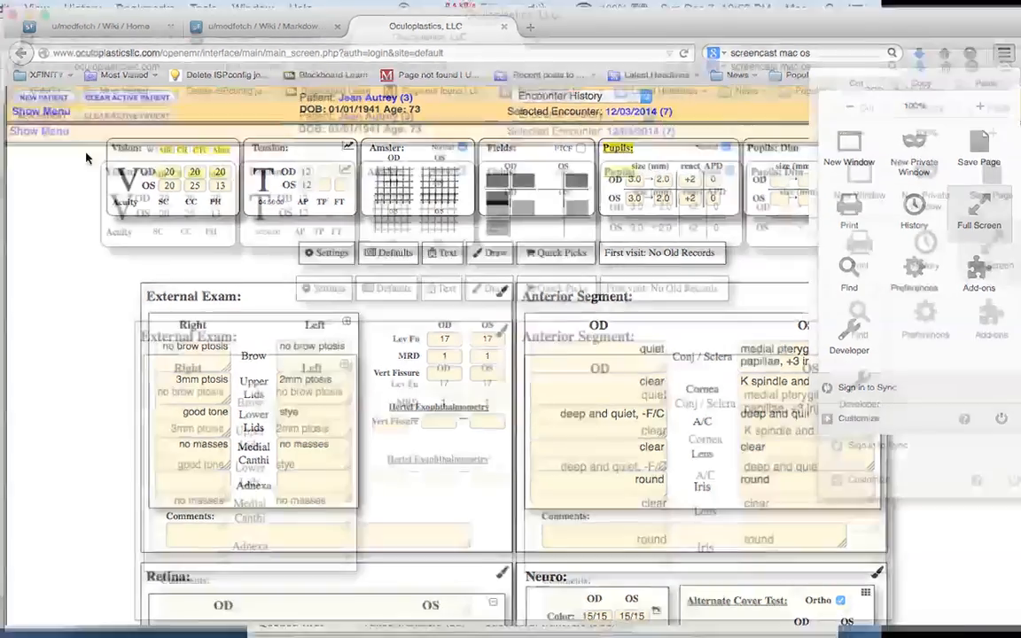